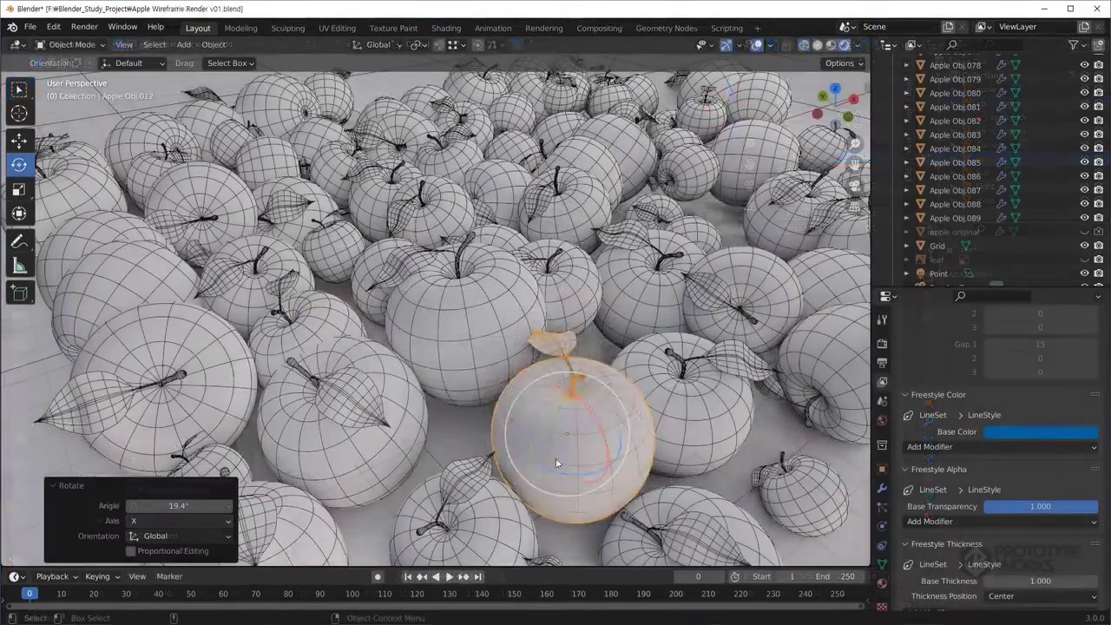
- Rotate the apple near the centre of the pile to a new angle, then switch to the camera view
left_click_drag(556, 463, 520, 412)
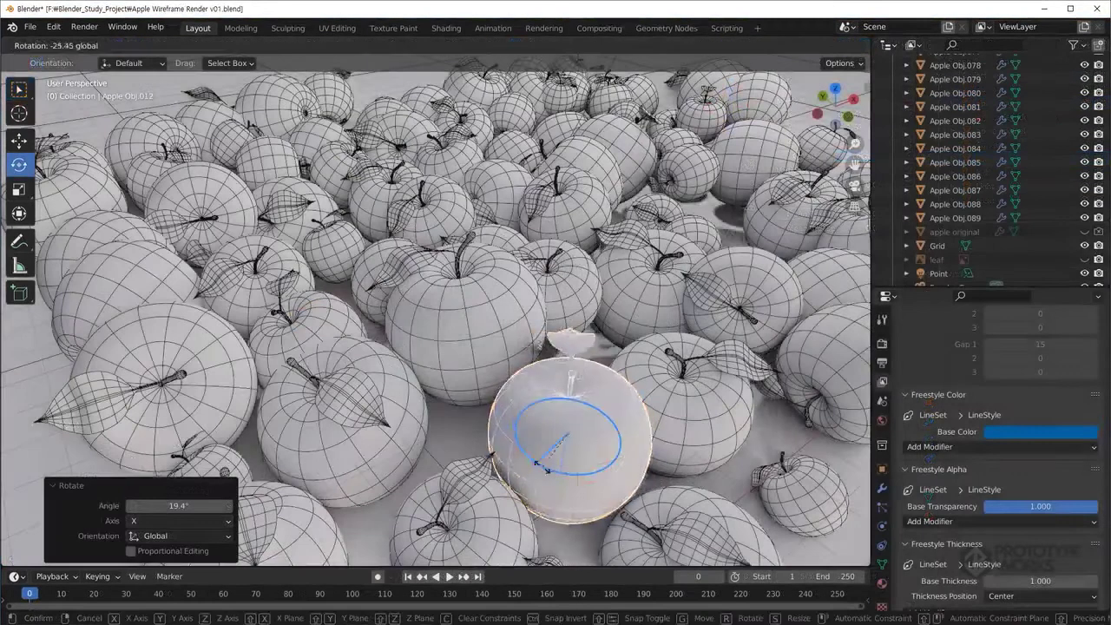
key("KP_0")
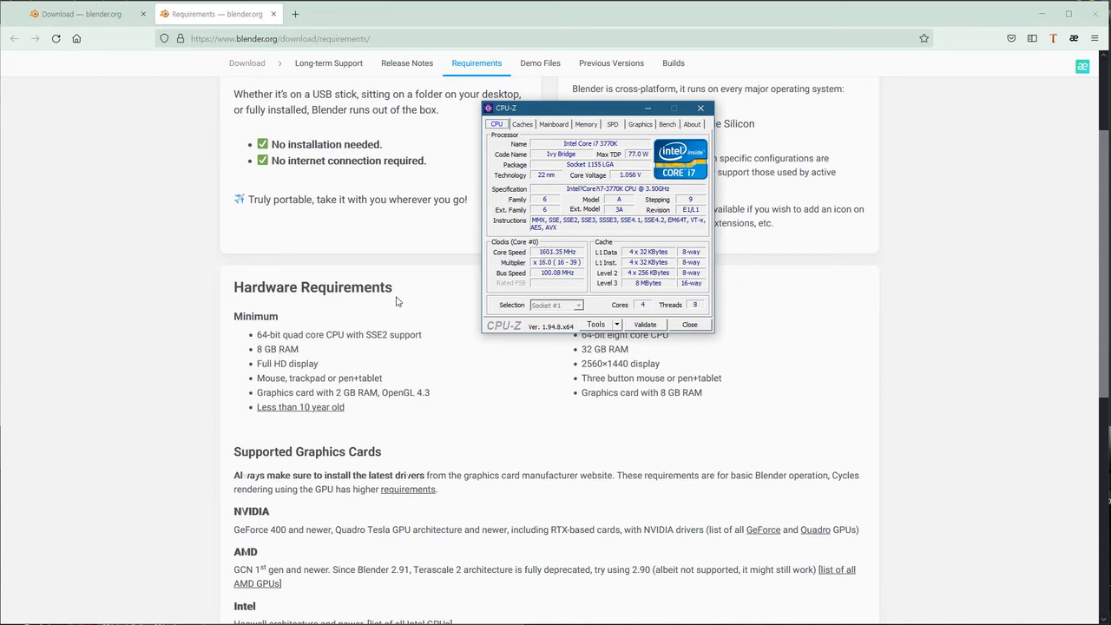
- Move the CPU-Z window aside and view this PC's memory details
left_click_drag(556, 107, 484, 63)
left_click(514, 80)
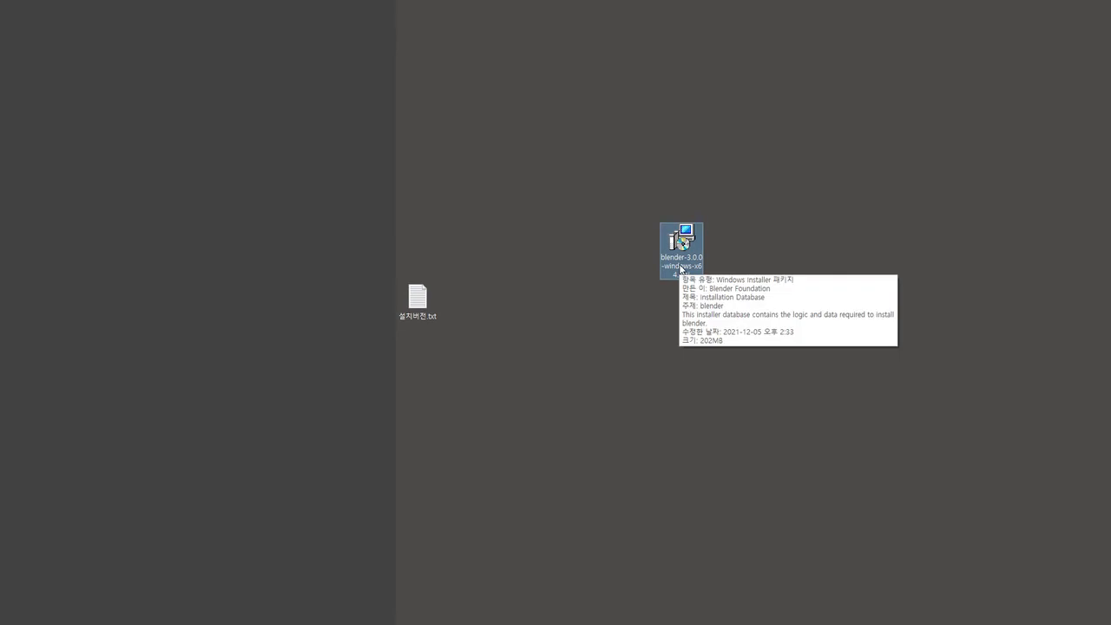
- Install blender-3.0.0-windows-x64.msi, accepting the license and default features, then finish setup
double_click(680, 244)
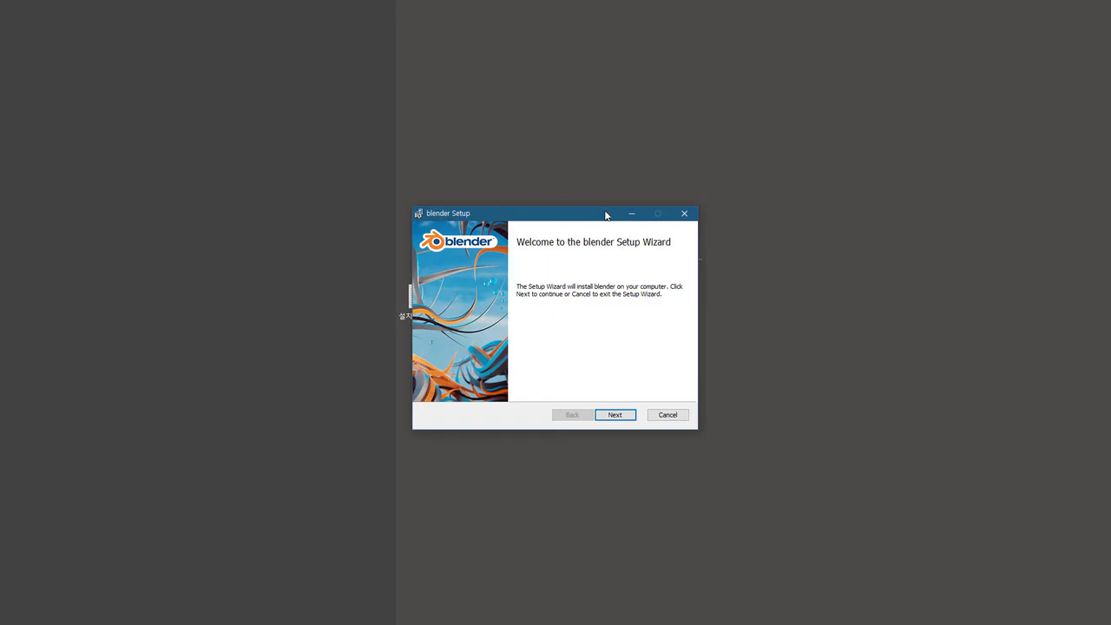
left_click(622, 418)
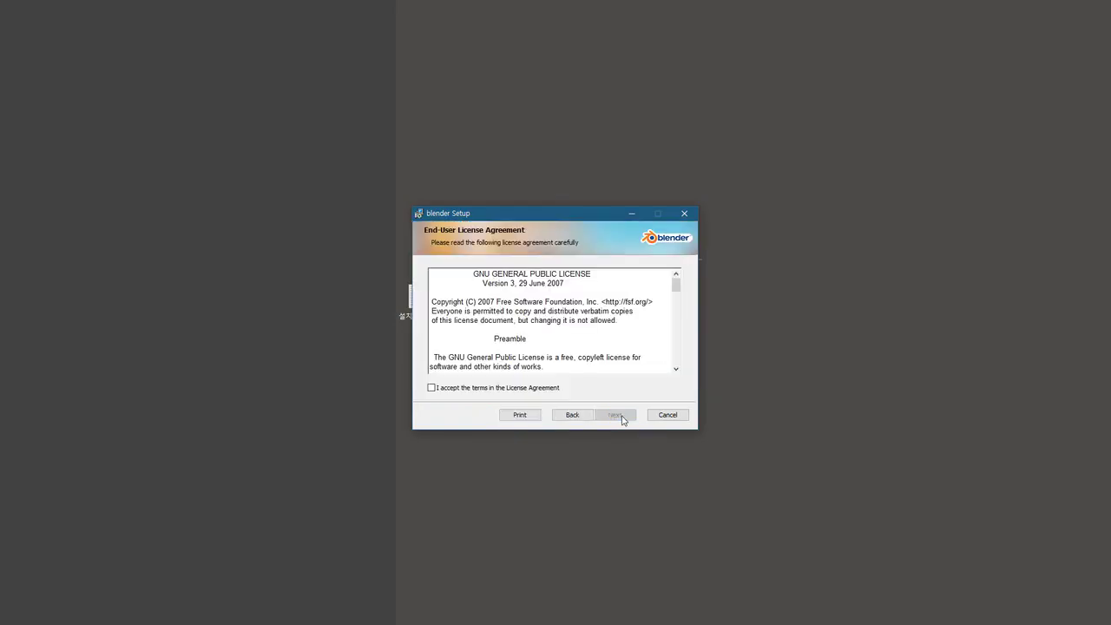
left_click(533, 390)
left_click(628, 416)
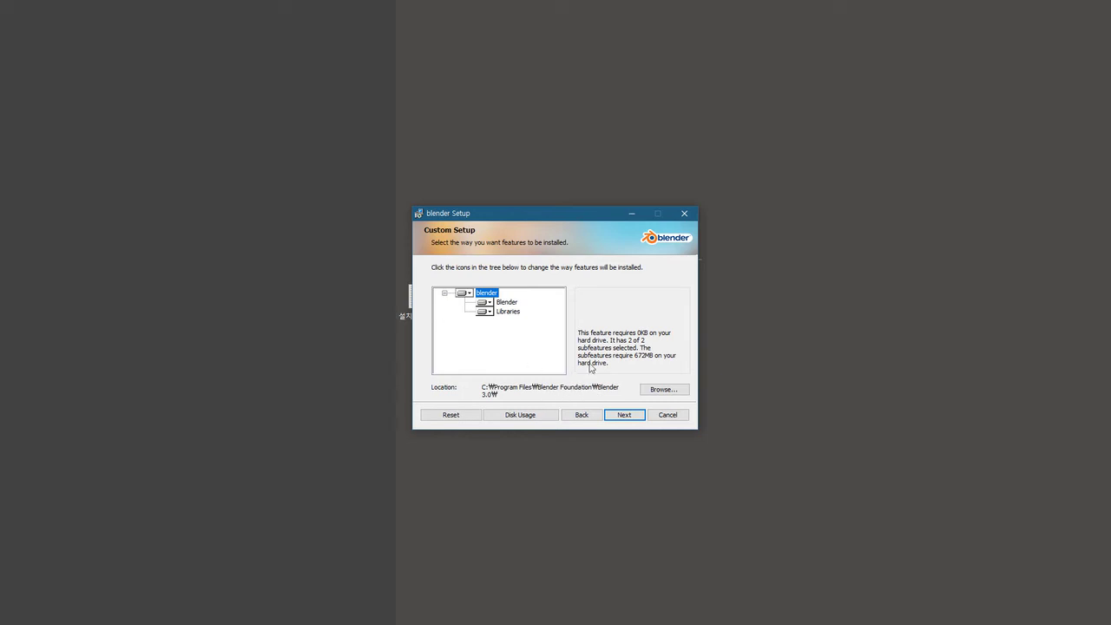
left_click(629, 417)
left_click(630, 418)
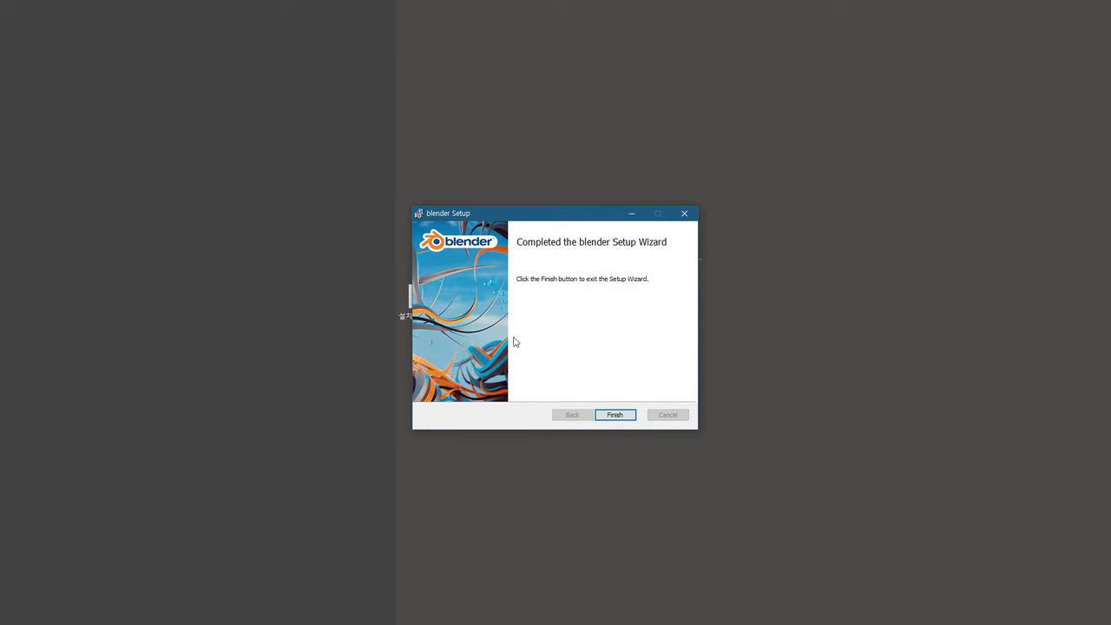
left_click(625, 415)
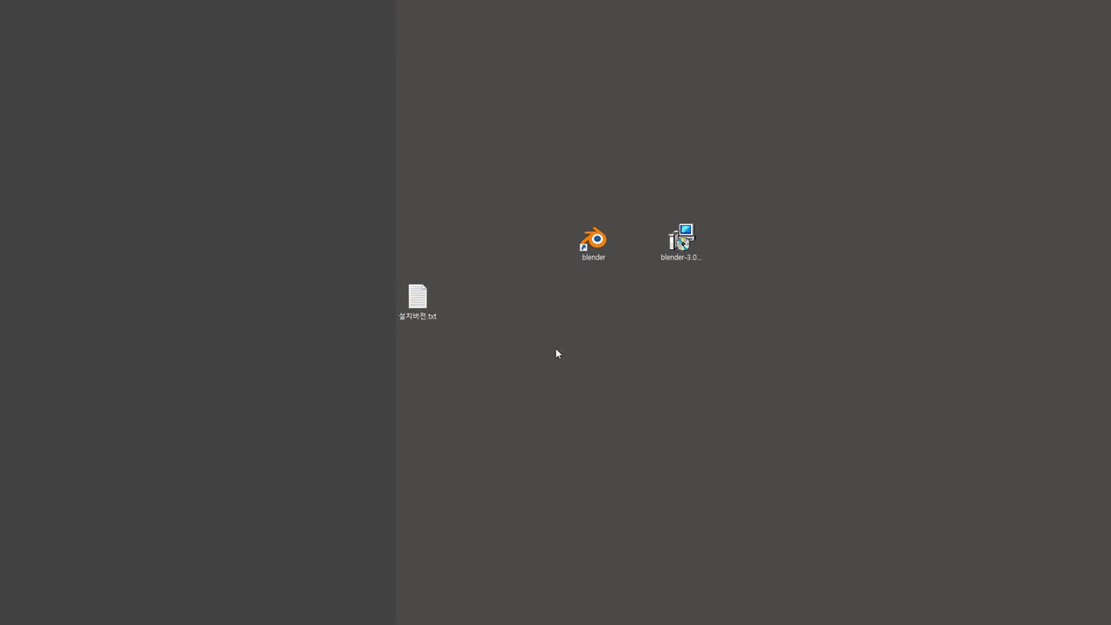
- Reposition the Blender shortcut on the desktop
left_click_drag(594, 243, 660, 314)
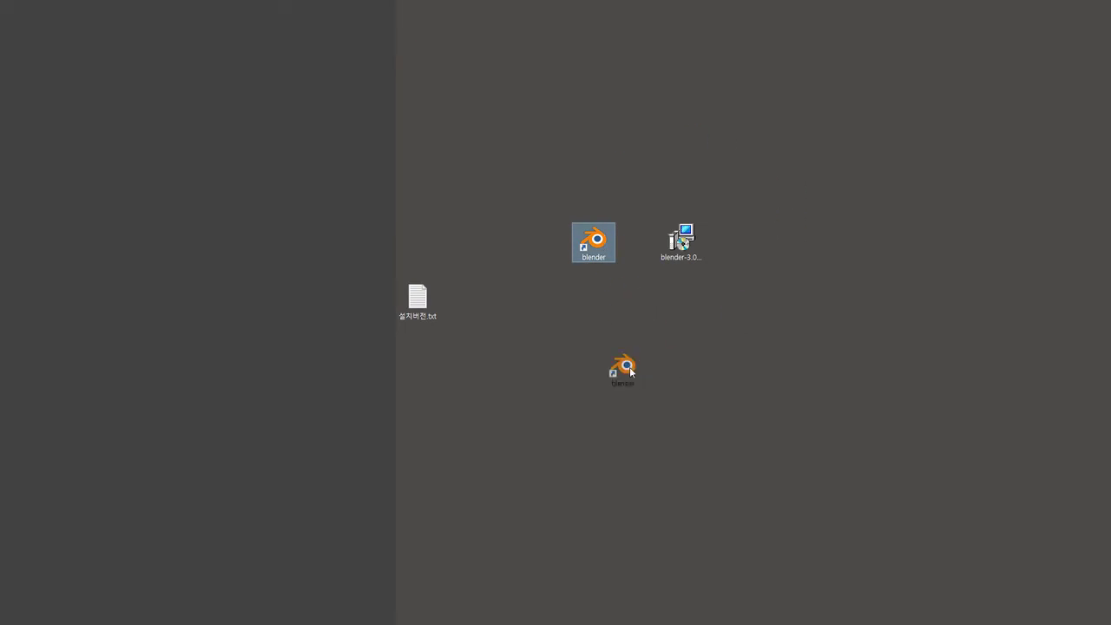
left_click_drag(660, 315, 641, 361)
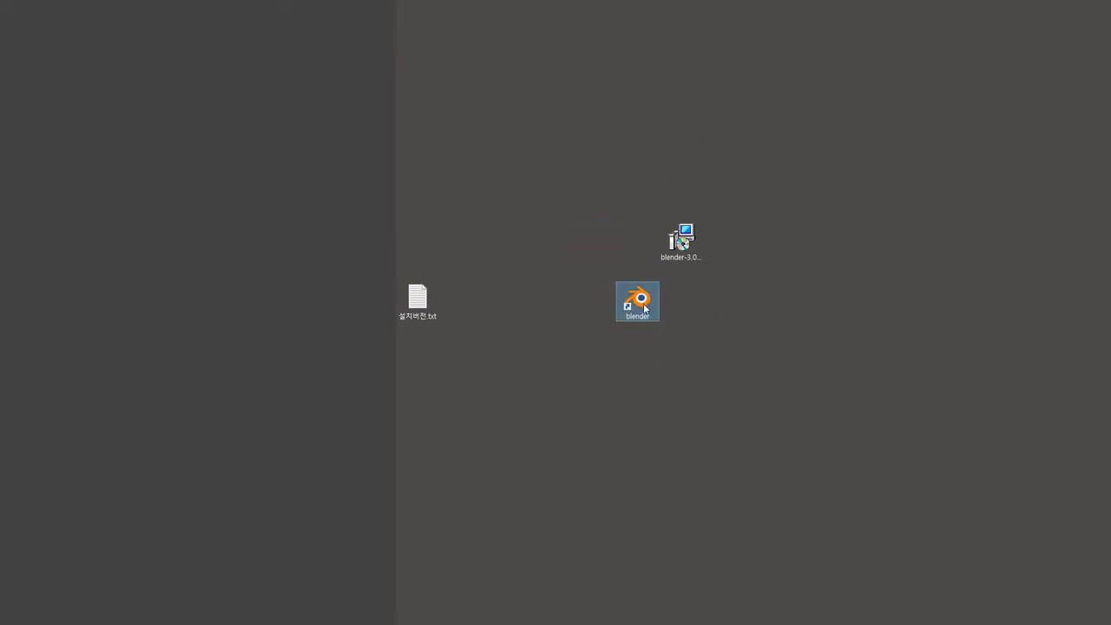
left_click_drag(644, 303, 608, 271)
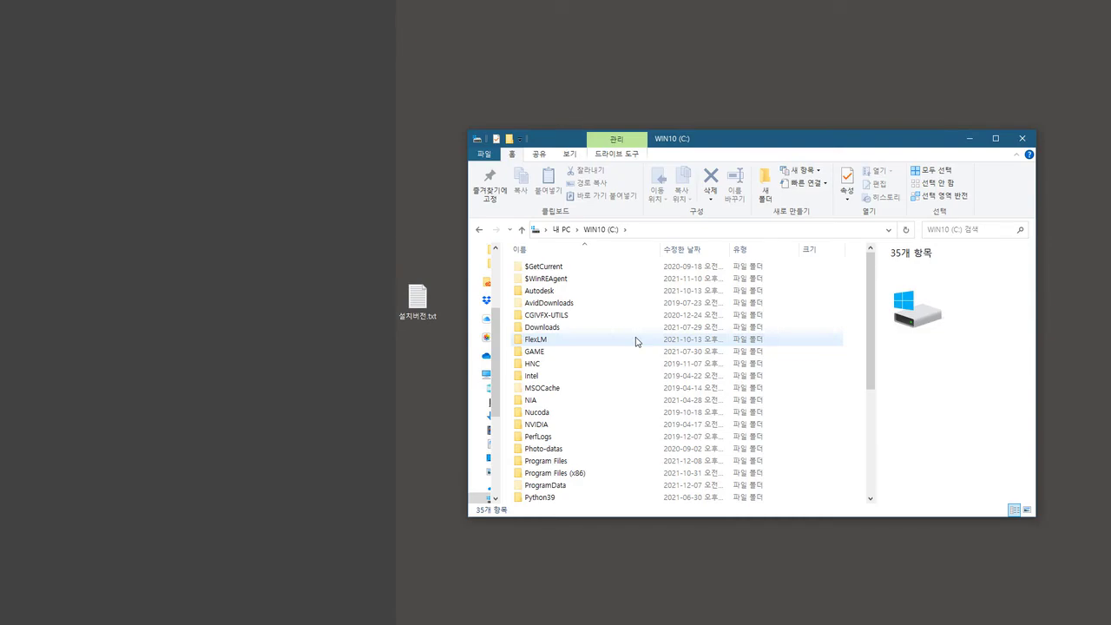
key("m")
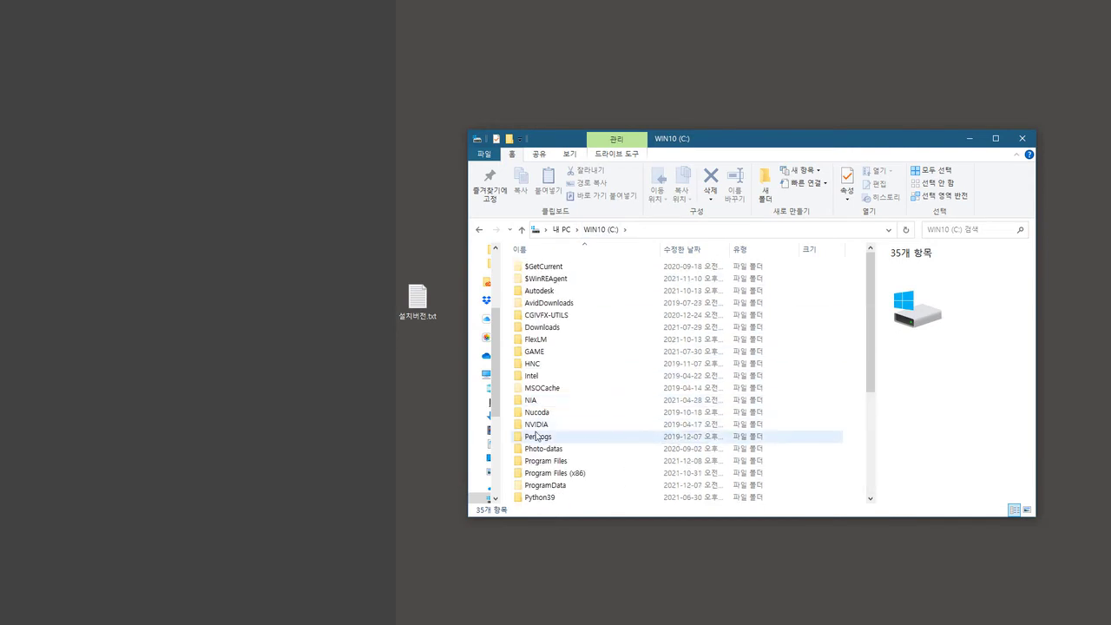
- Go to Program Files > Blender Foundation > Blender 3.0 and launch blender.exe
left_click(558, 464)
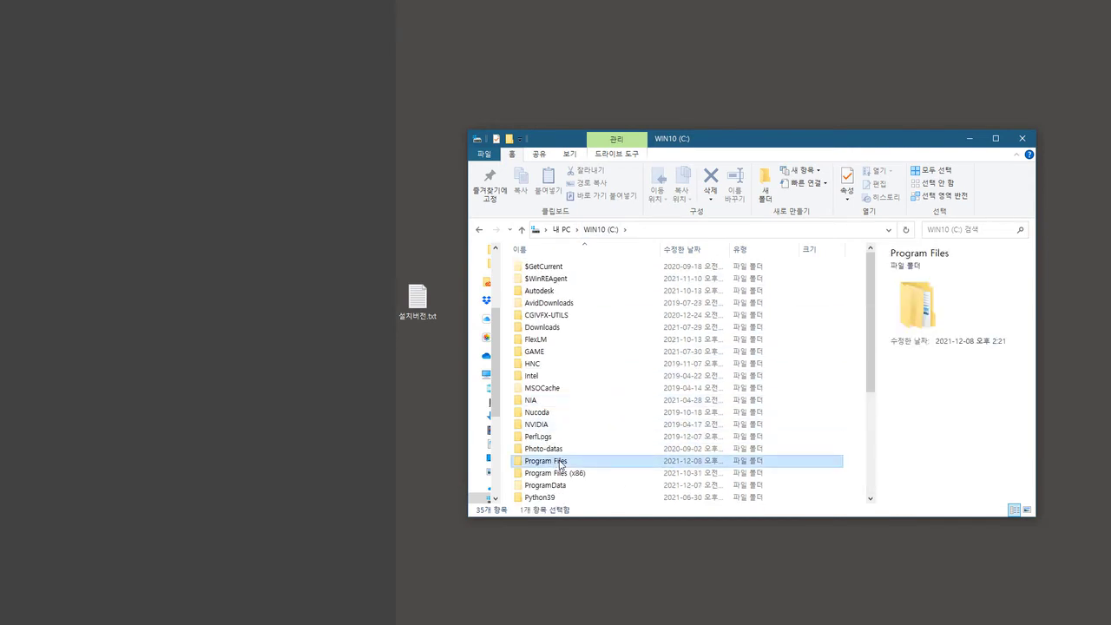
double_click(560, 465)
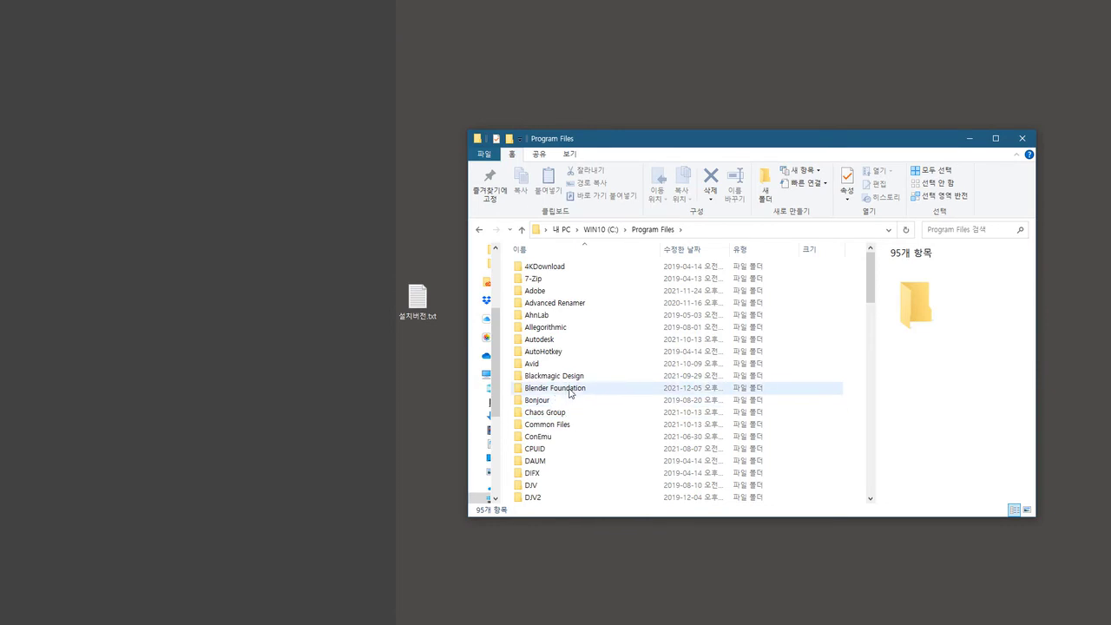
double_click(572, 391)
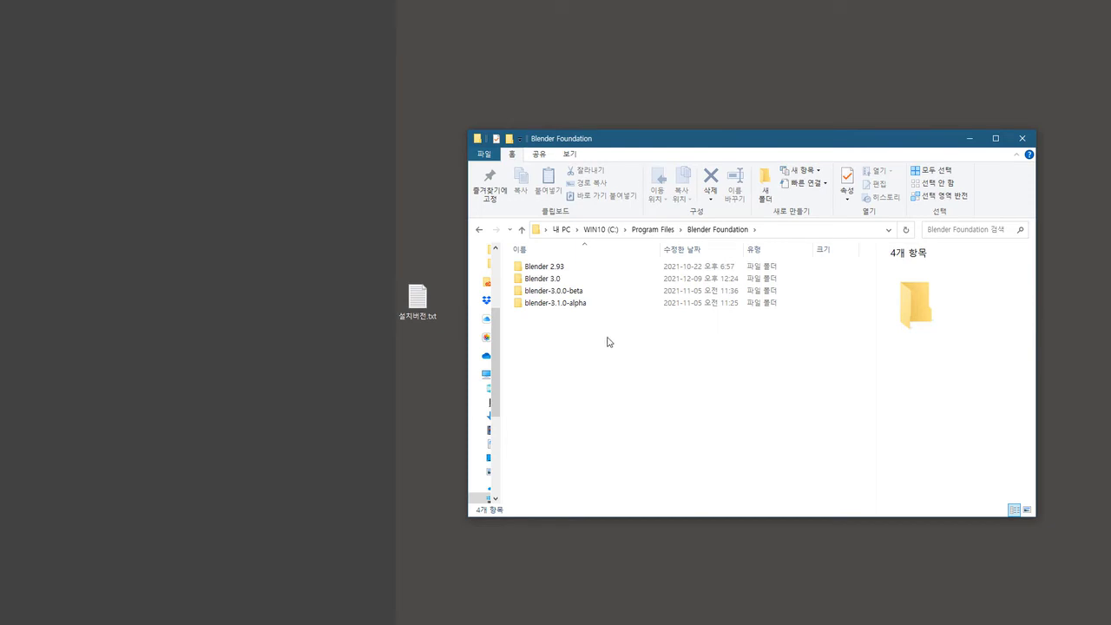
double_click(569, 282)
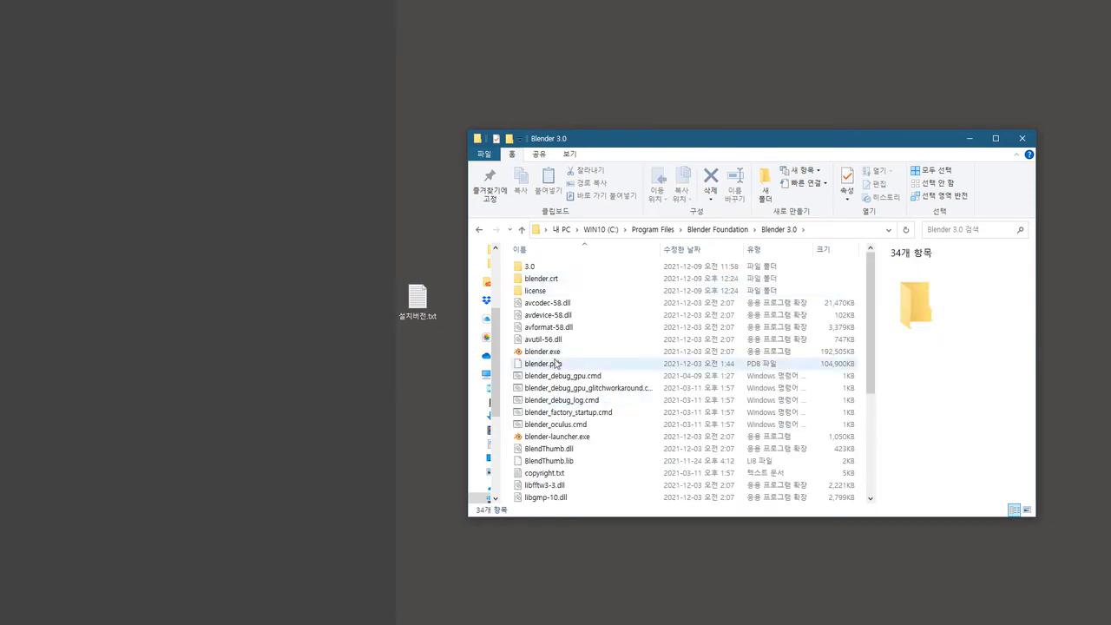
left_click(547, 351)
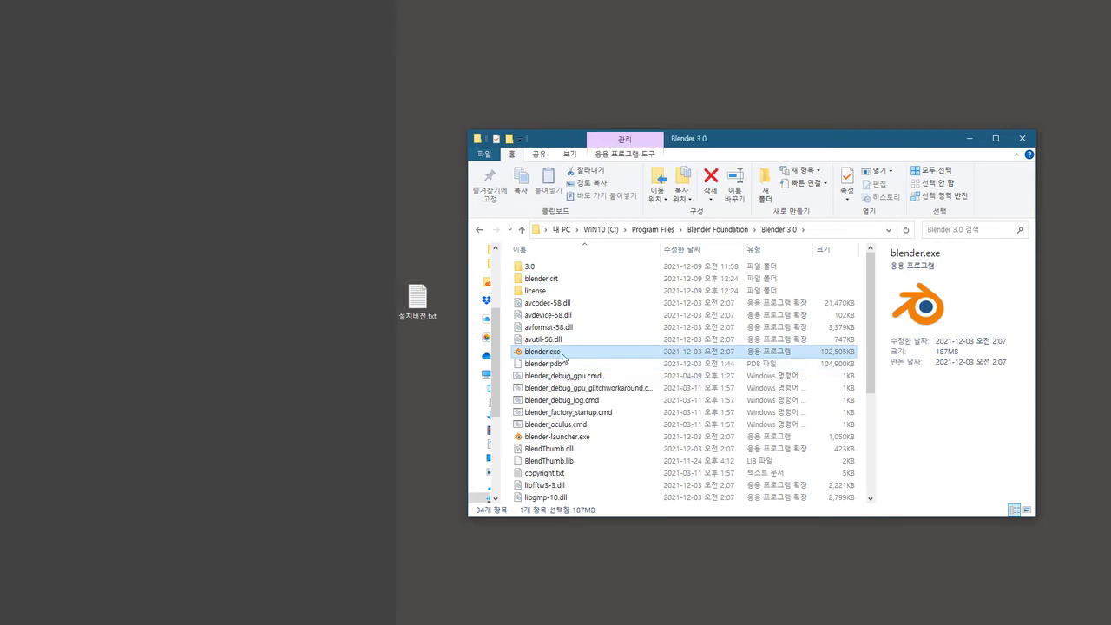
double_click(565, 355)
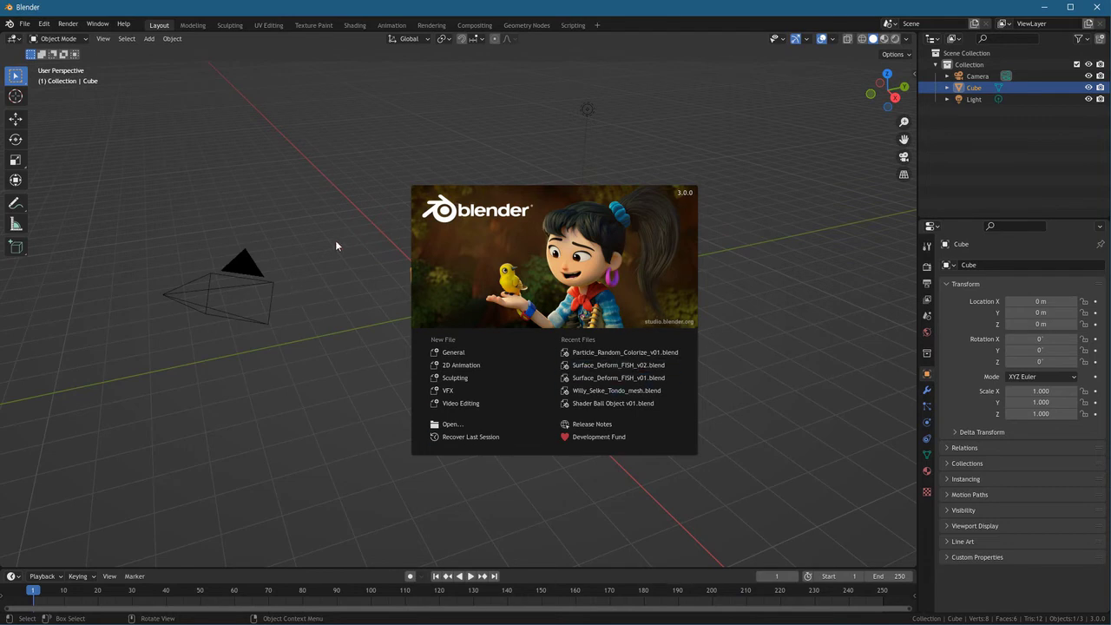
- Set the interface resolution scale to 1.20 and switch the language to Korean
left_click(384, 359)
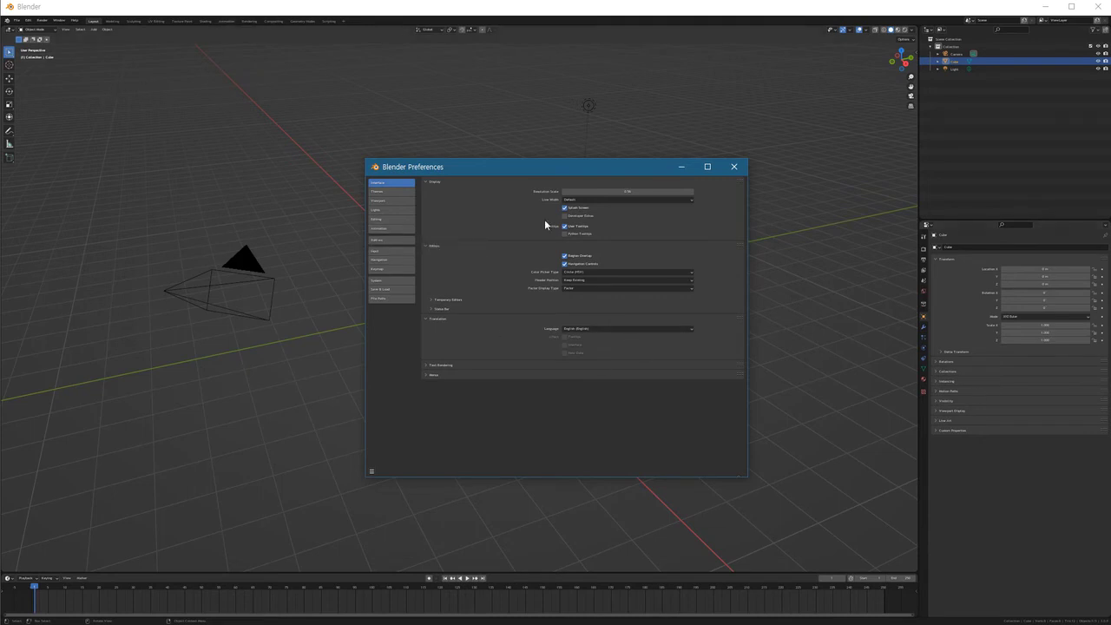
left_click_drag(642, 191, 465, 320)
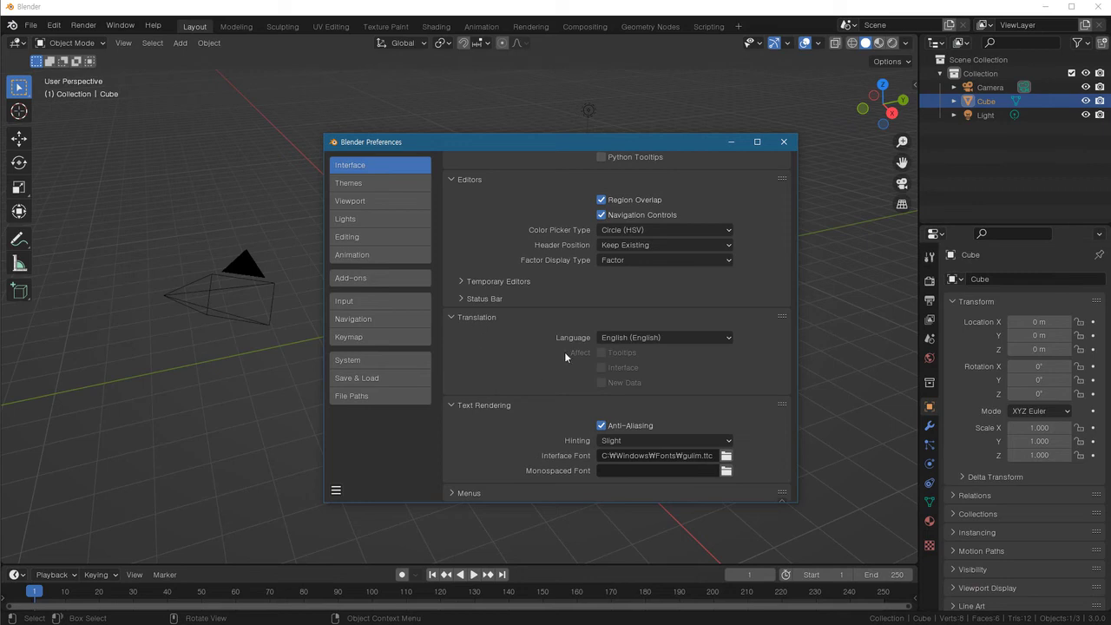
left_click(658, 338)
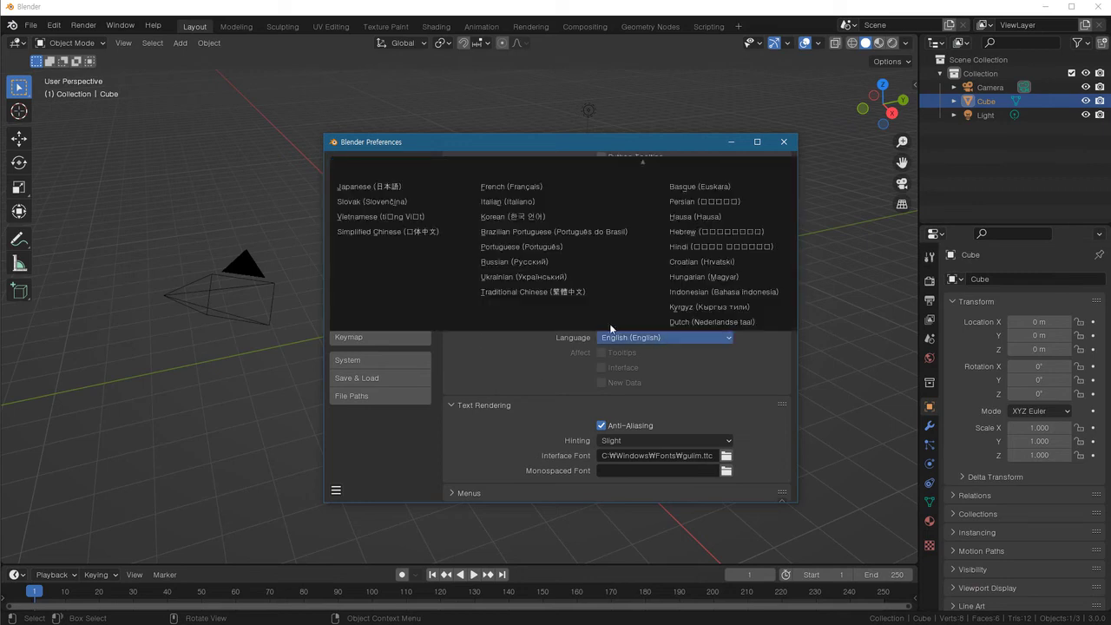
left_click(518, 217)
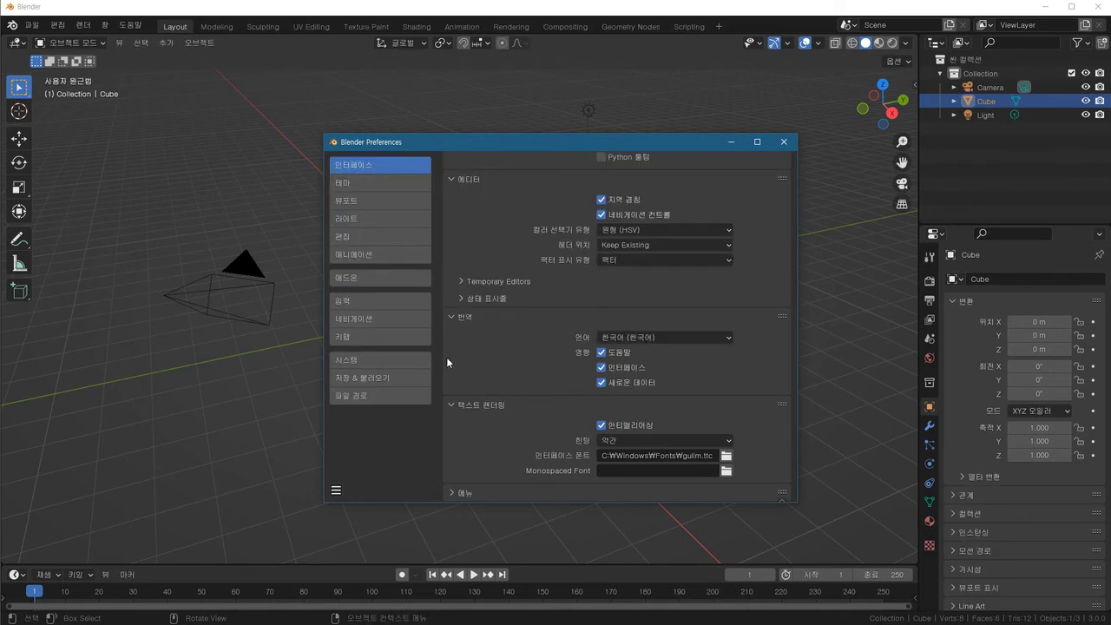
- Return the interface language to English and browse for a new interface font file
left_click(105, 25)
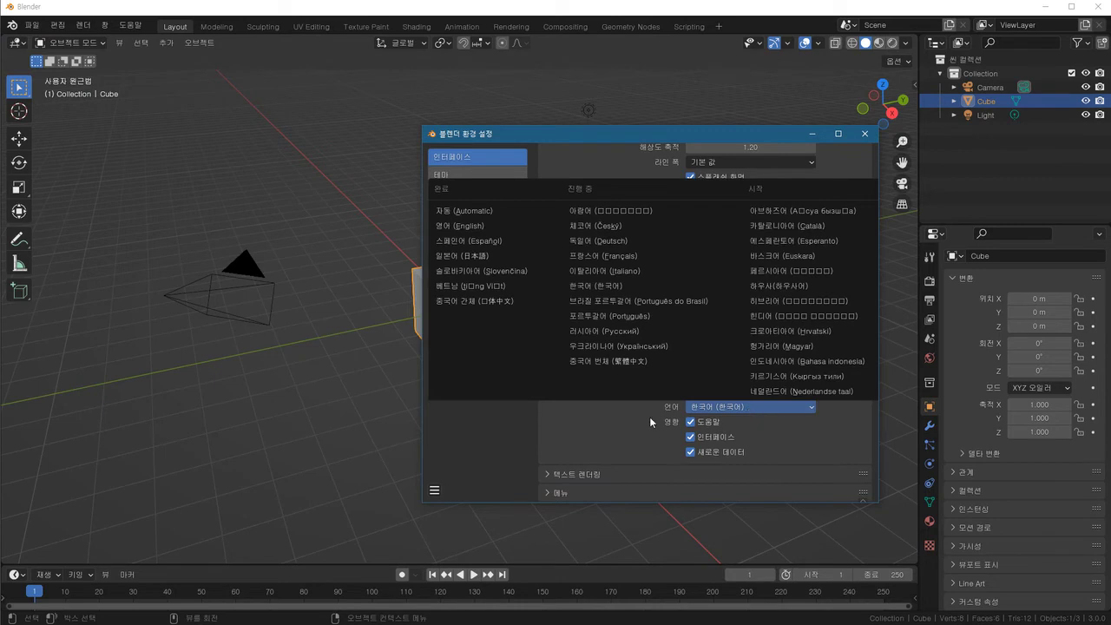
left_click(484, 227)
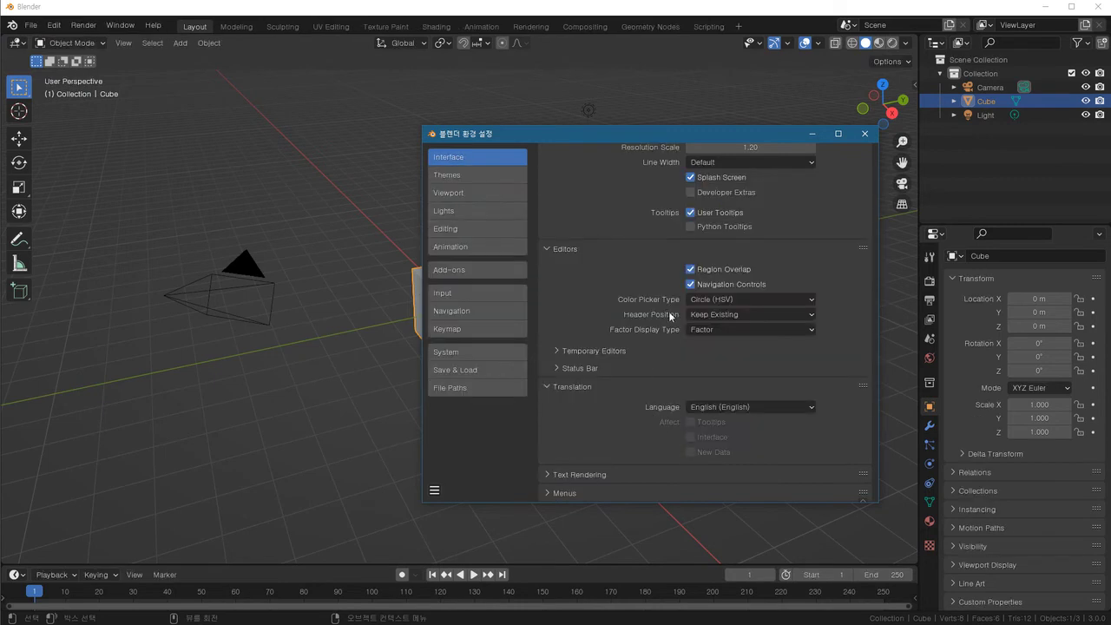
left_click_drag(623, 134, 536, 83)
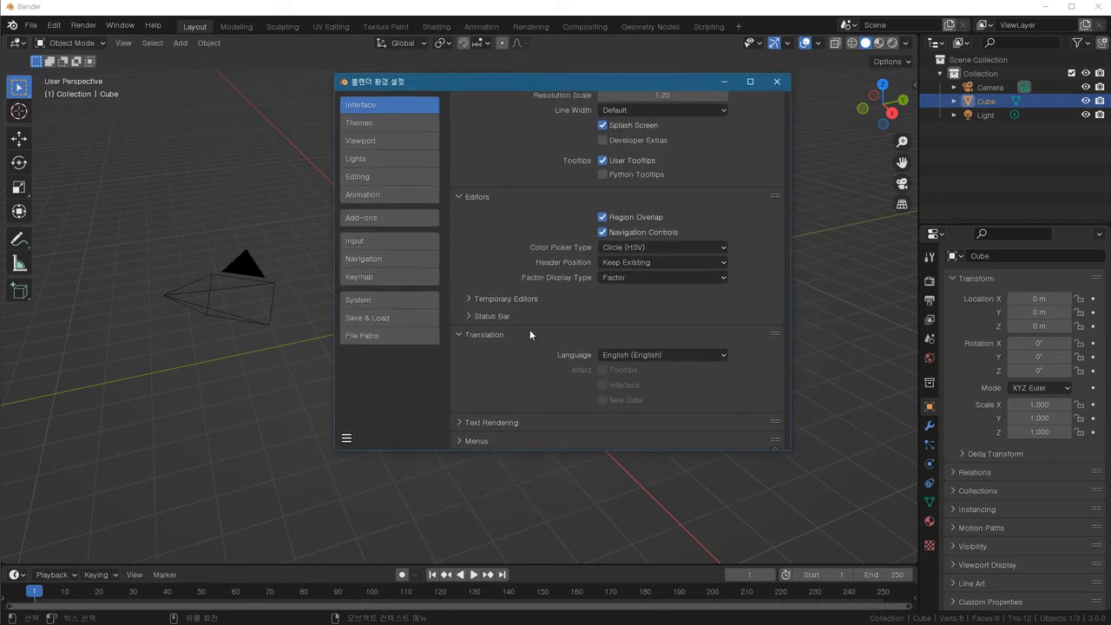
left_click(491, 422)
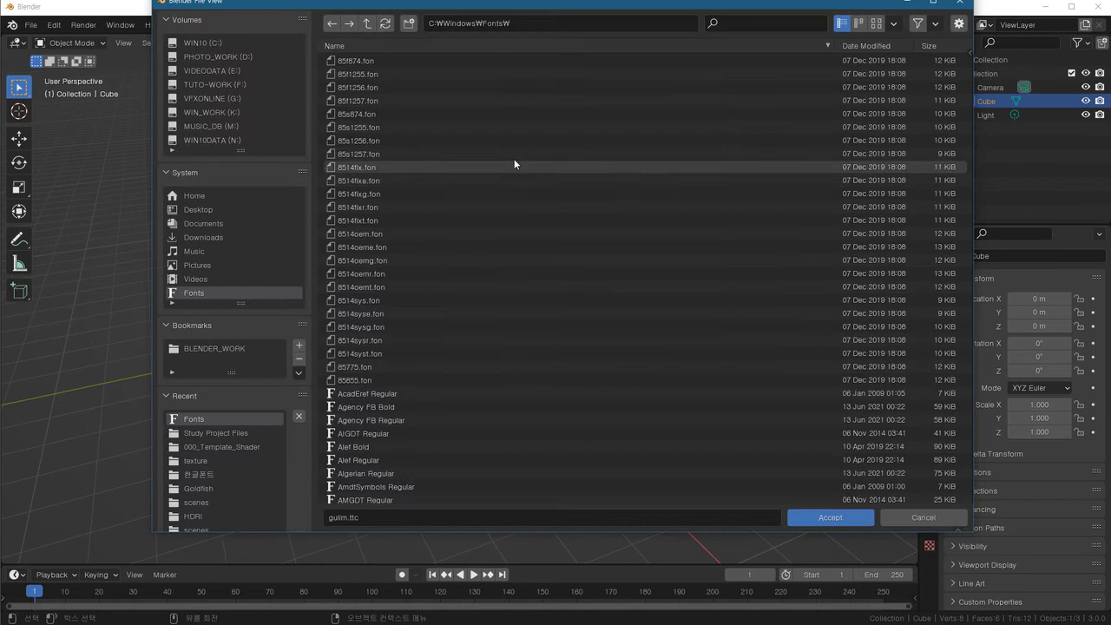
- Make Trebuchet MS Regular (trebuc.ttf) the interface font, then orbit around the cube
left_click(757, 25)
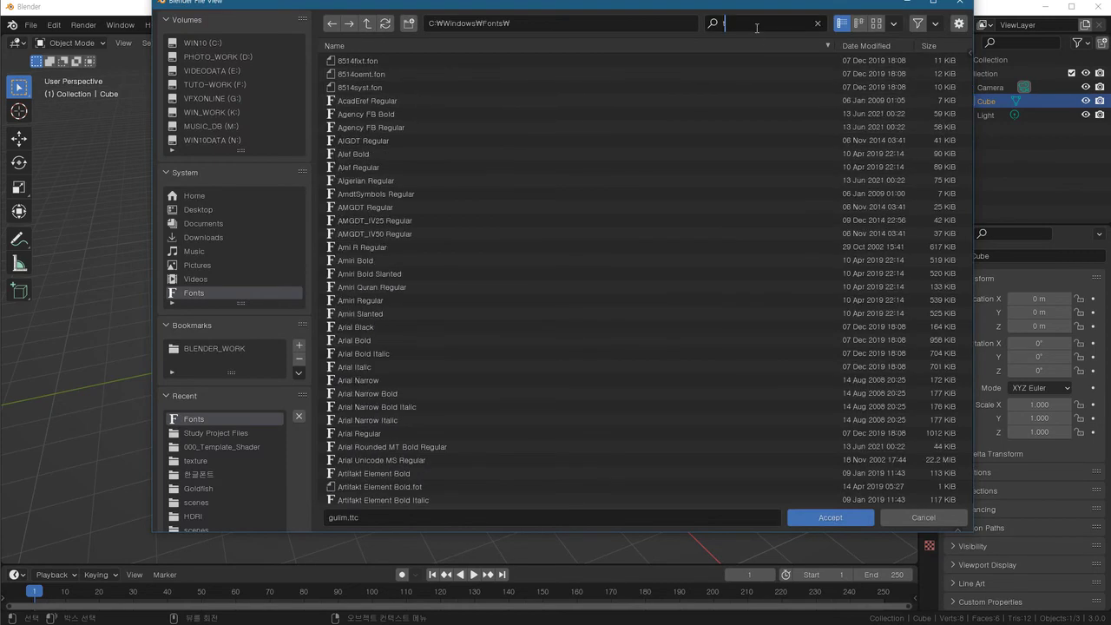
type("tre")
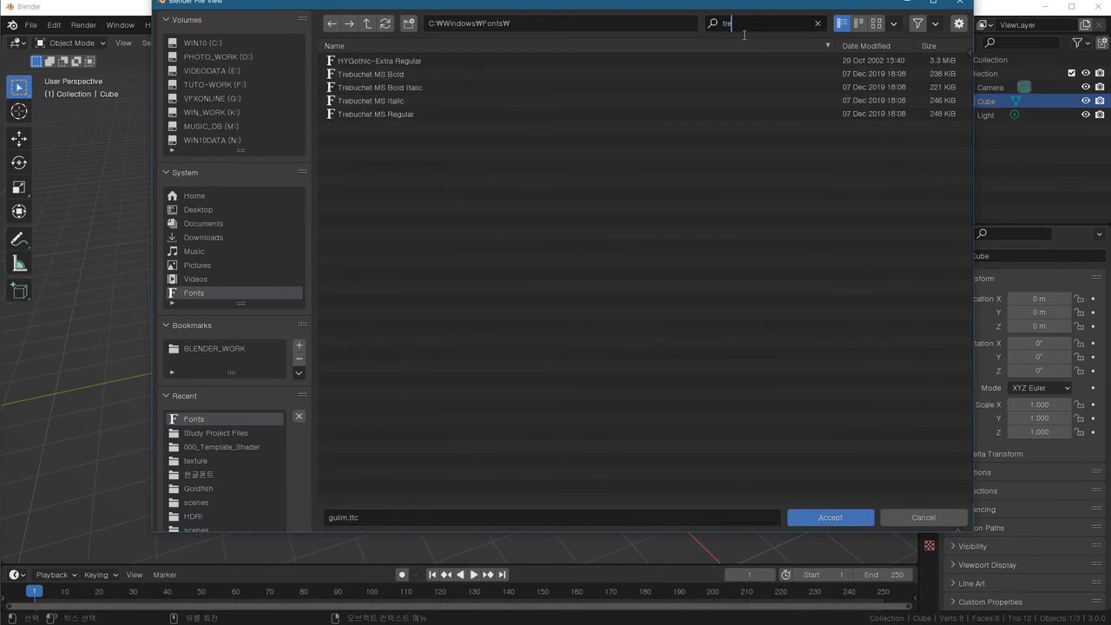
key("Return")
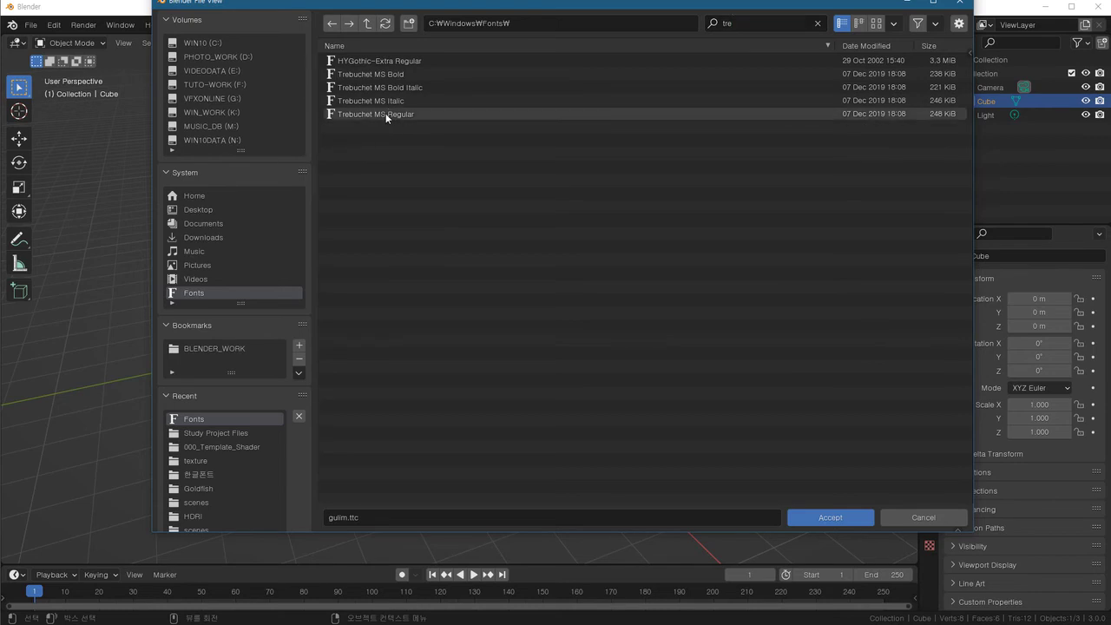
left_click(387, 116)
double_click(392, 114)
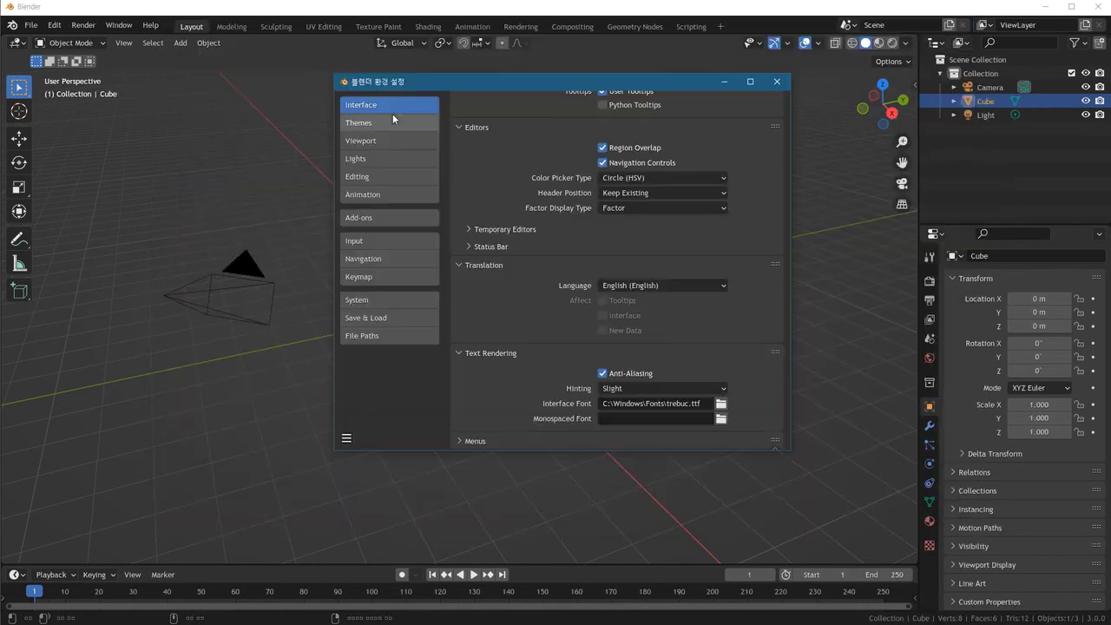
mouse_move(553, 336)
middle_mouse_down()
mouse_move(535, 360)
mouse_move(341, 362)
mouse_move(324, 284)
mouse_move(433, 409)
mouse_move(580, 376)
mouse_move(387, 436)
mouse_move(245, 329)
mouse_move(480, 447)
mouse_move(260, 261)
middle_mouse_up()
- Reopen Preferences at the centre of the screen on Keymap and show the keymap preset list
left_click(54, 26)
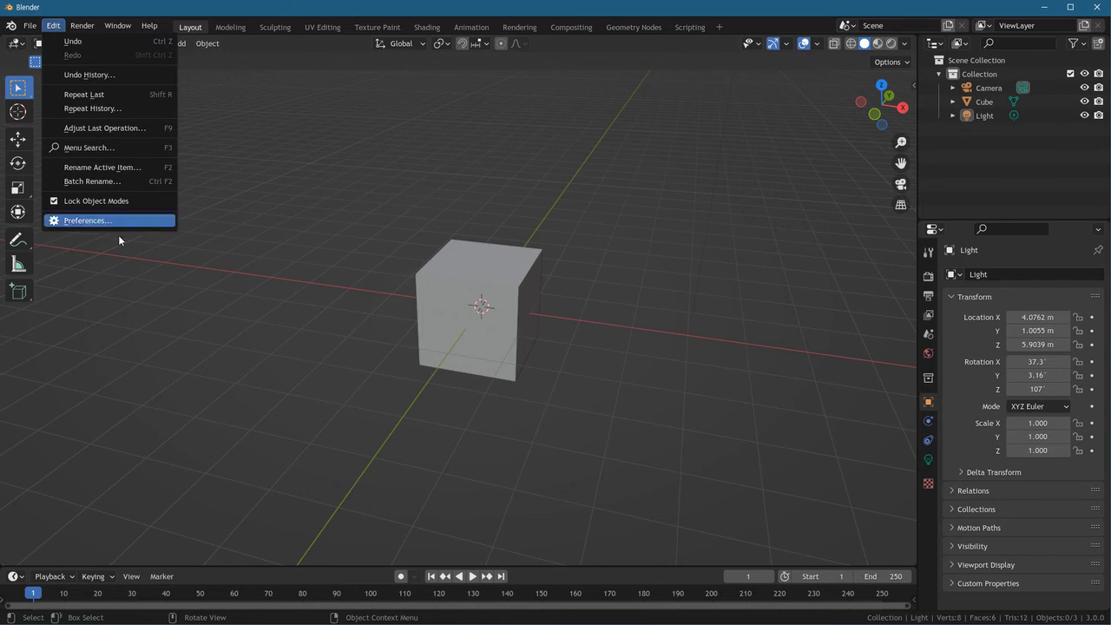
left_click(147, 220)
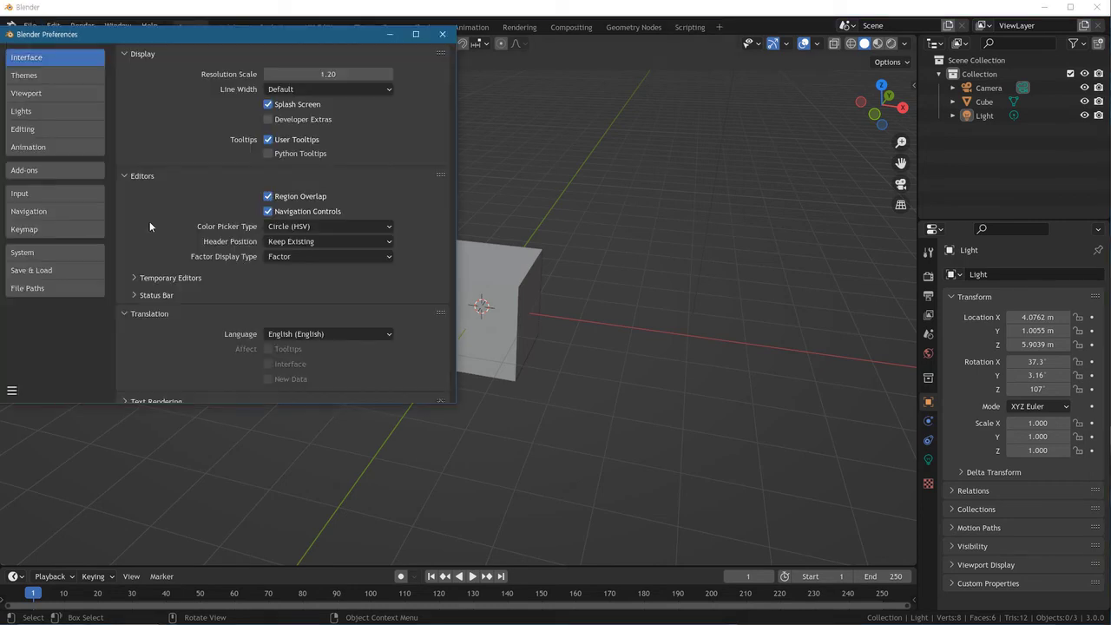
left_click_drag(323, 35, 687, 115)
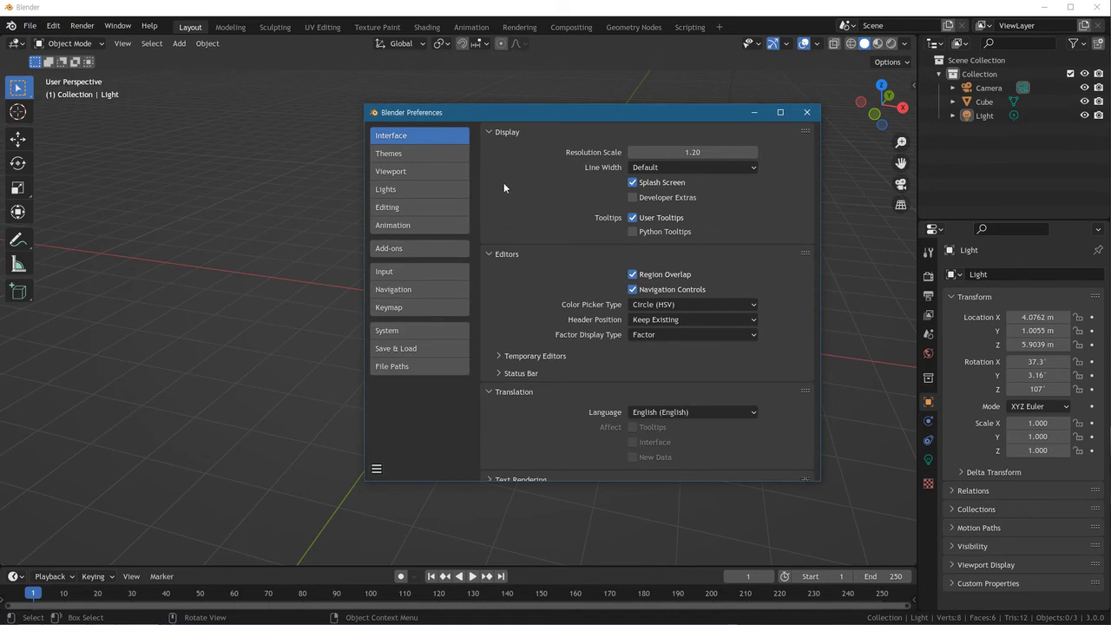
left_click(400, 311)
left_click(476, 126)
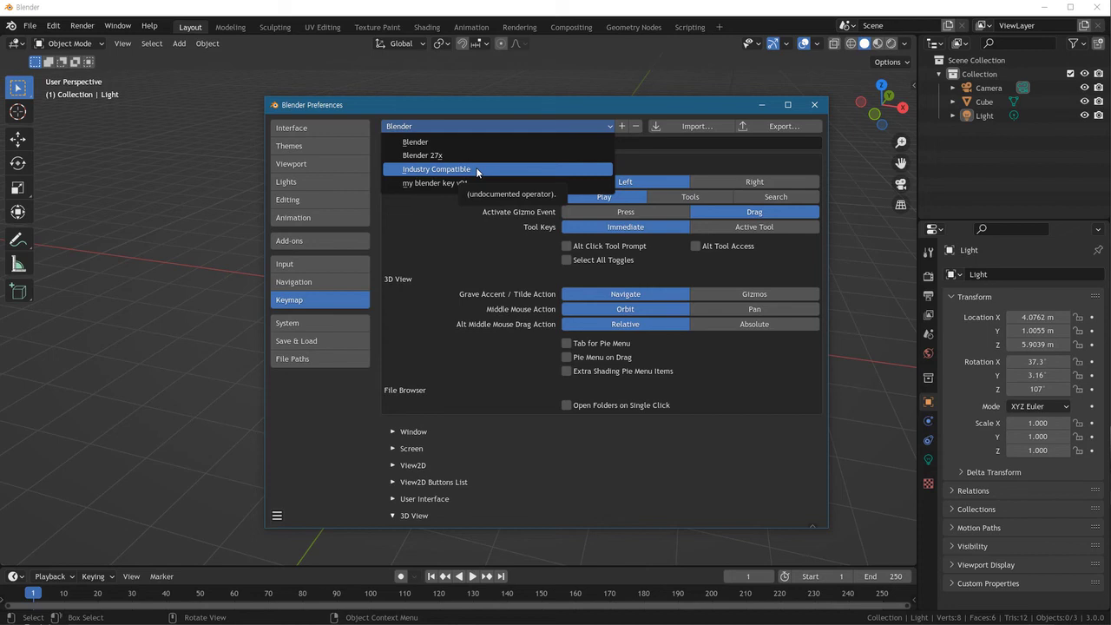
- Keep the Blender keymap preset and rebind 3D View Rotate View to Alt Left Mouse
left_click(441, 142)
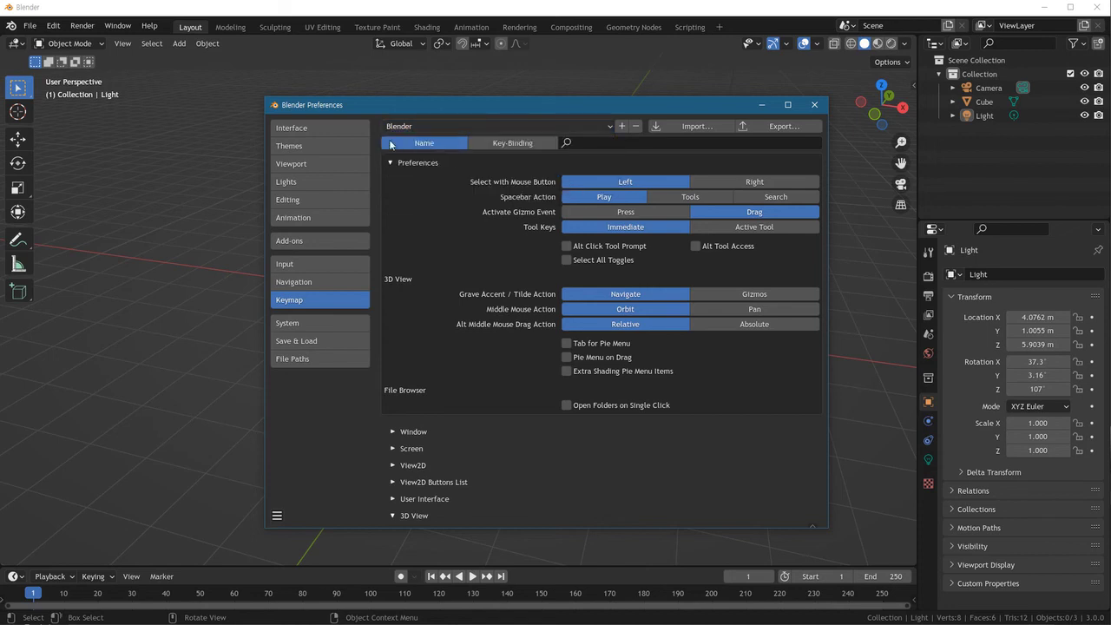
scroll(686, 425, "down", 2)
scroll(555, 365, "down", 4)
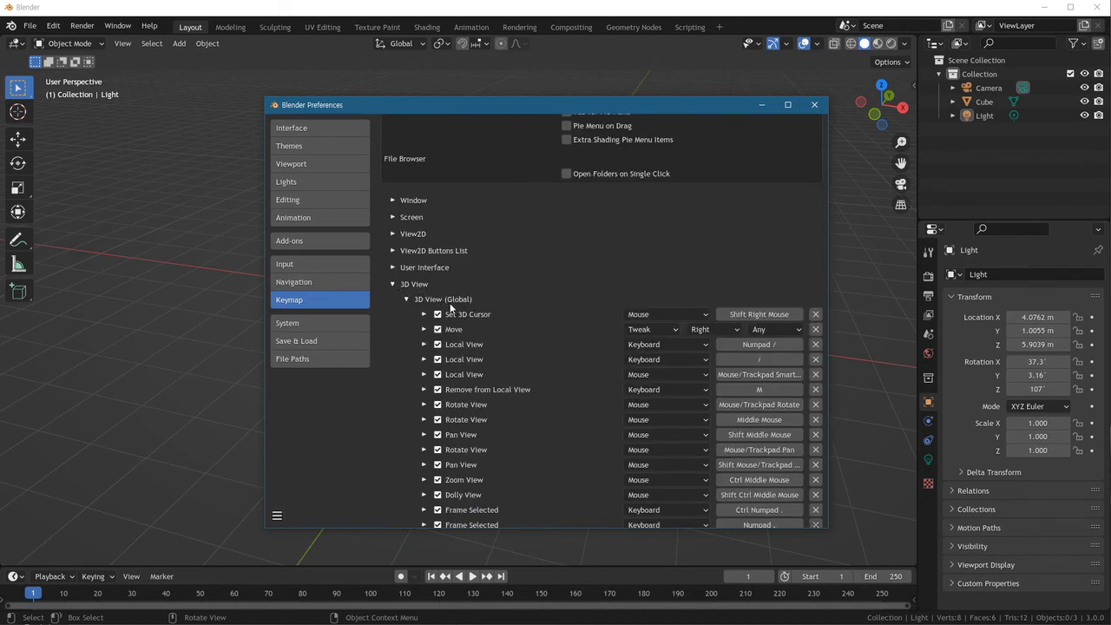
scroll(573, 357, "down", 1)
scroll(550, 341, "down", 1)
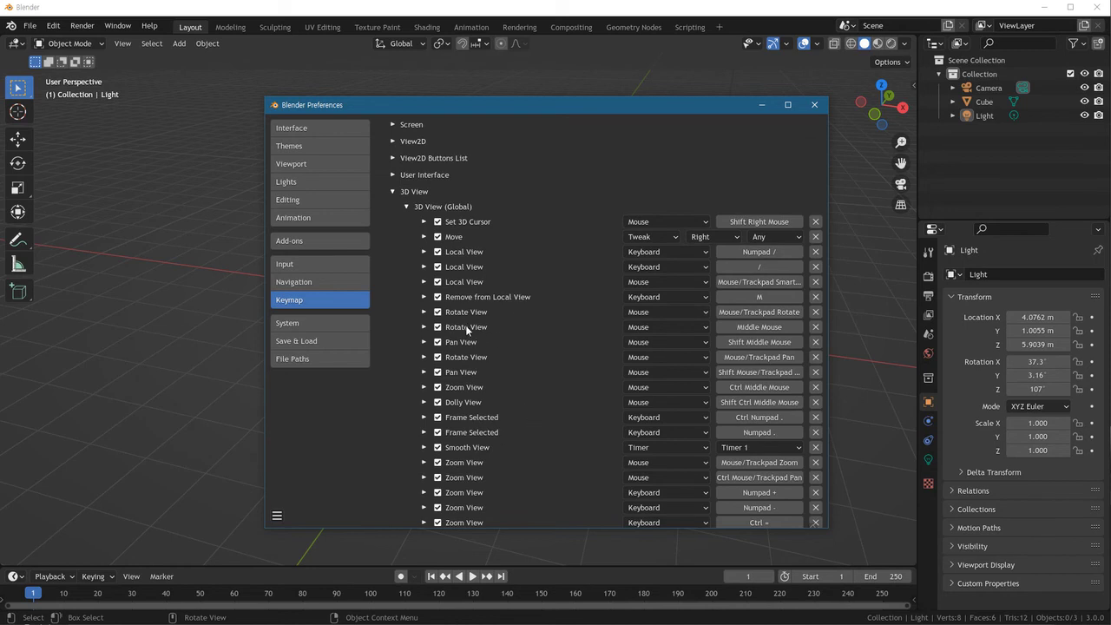
left_click(750, 330)
left_click(752, 331, "alt")
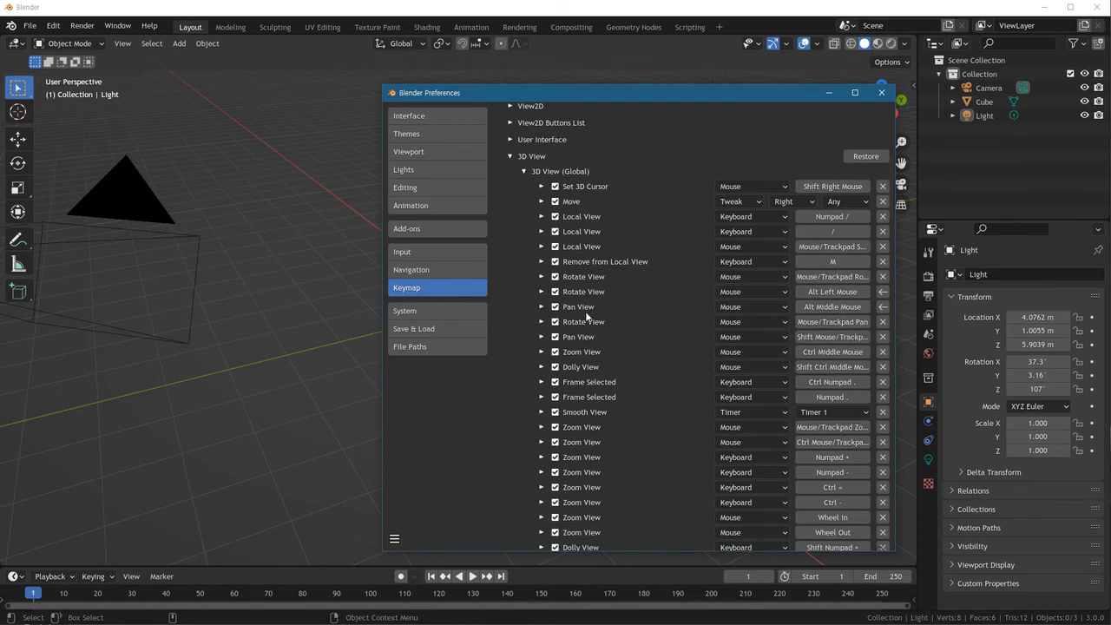
- Bind 3D View Zoom View to Alt Right Mouse and collapse the 3D View (Global) bindings
left_click(832, 352)
right_click(832, 351, "alt")
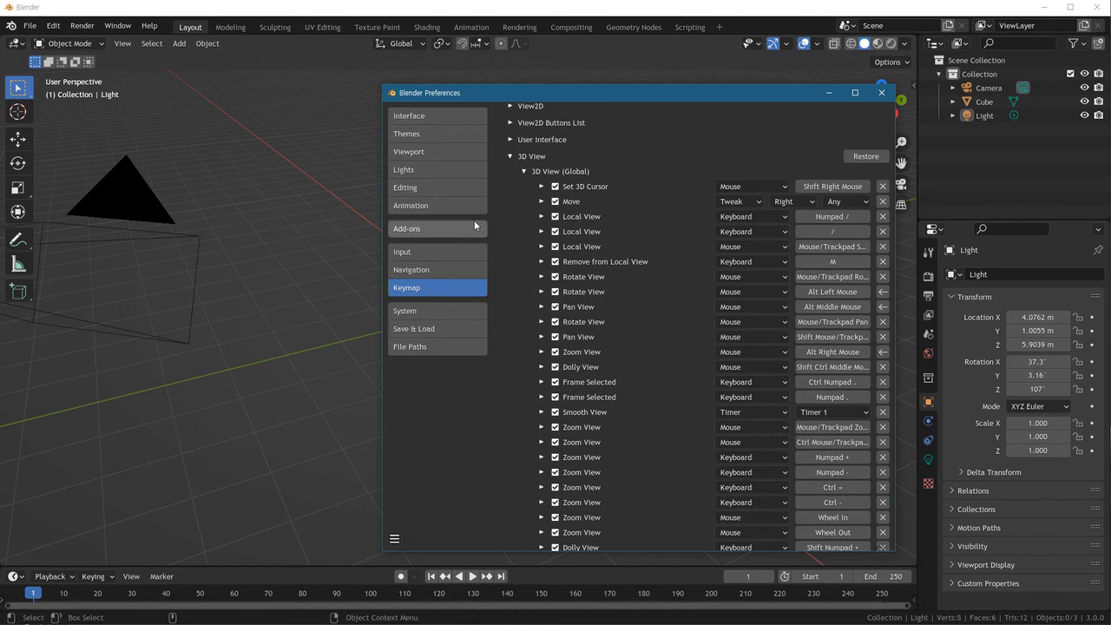
left_click(523, 174)
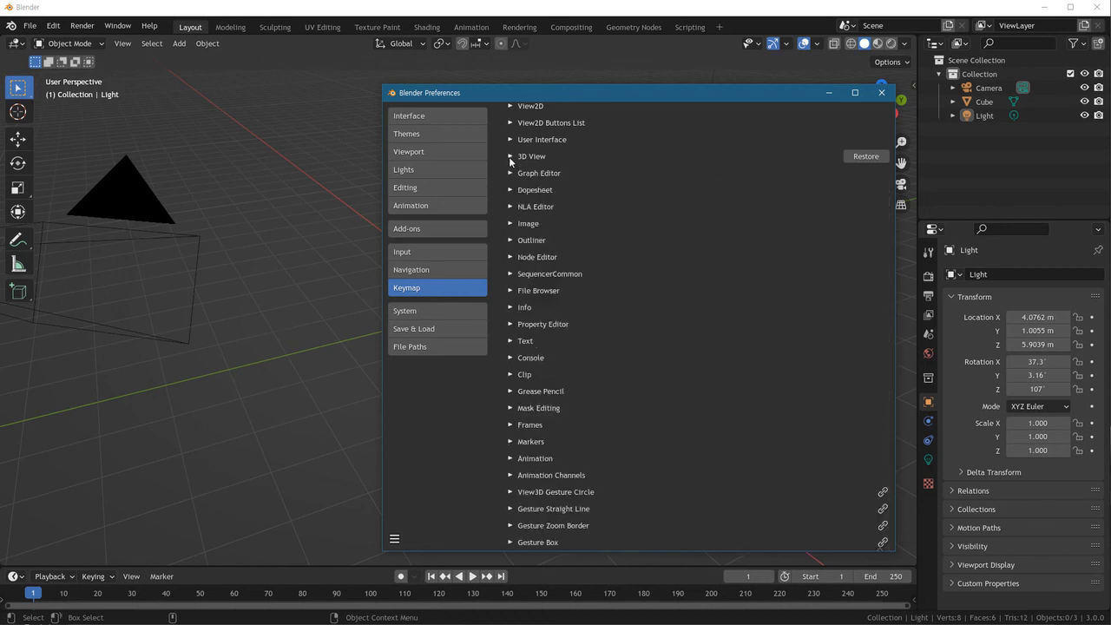
scroll(807, 239, "up", 2)
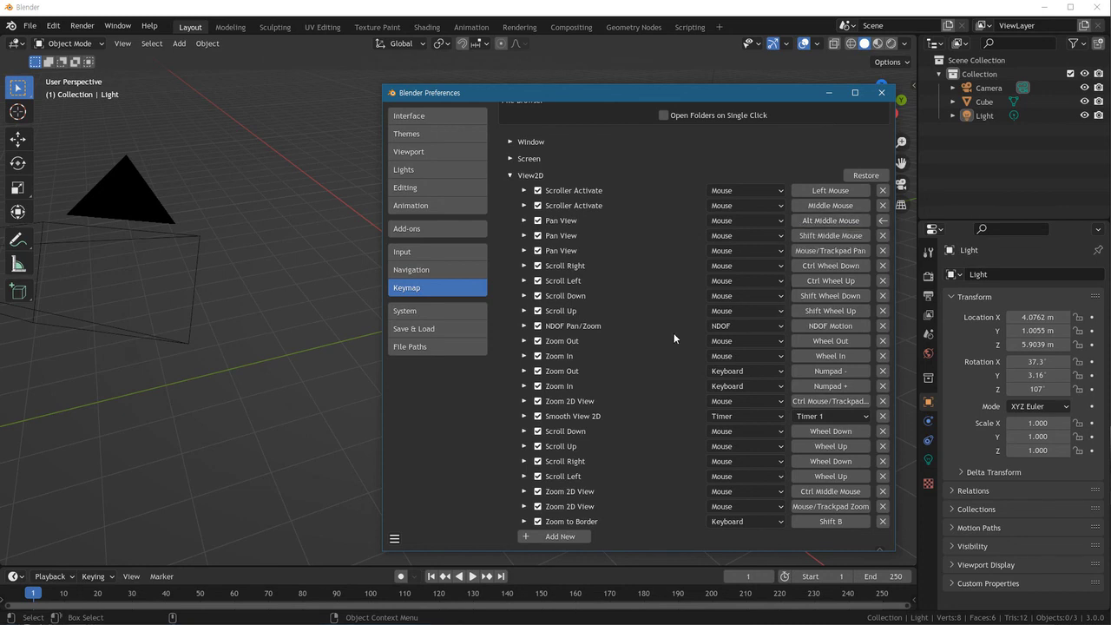
- Rebind the Zoom 2D View and the Image (Global) Zoom View fields with Alt mouse combinations
left_click(832, 402)
scroll(590, 440, "down", 10)
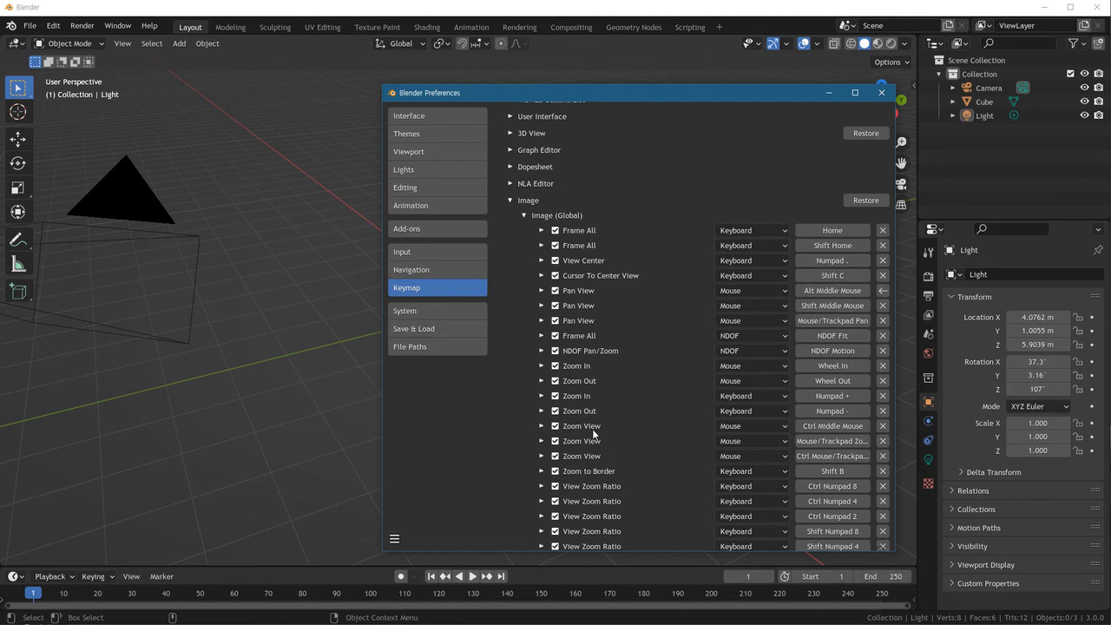
left_click(832, 427)
left_click(358, 224)
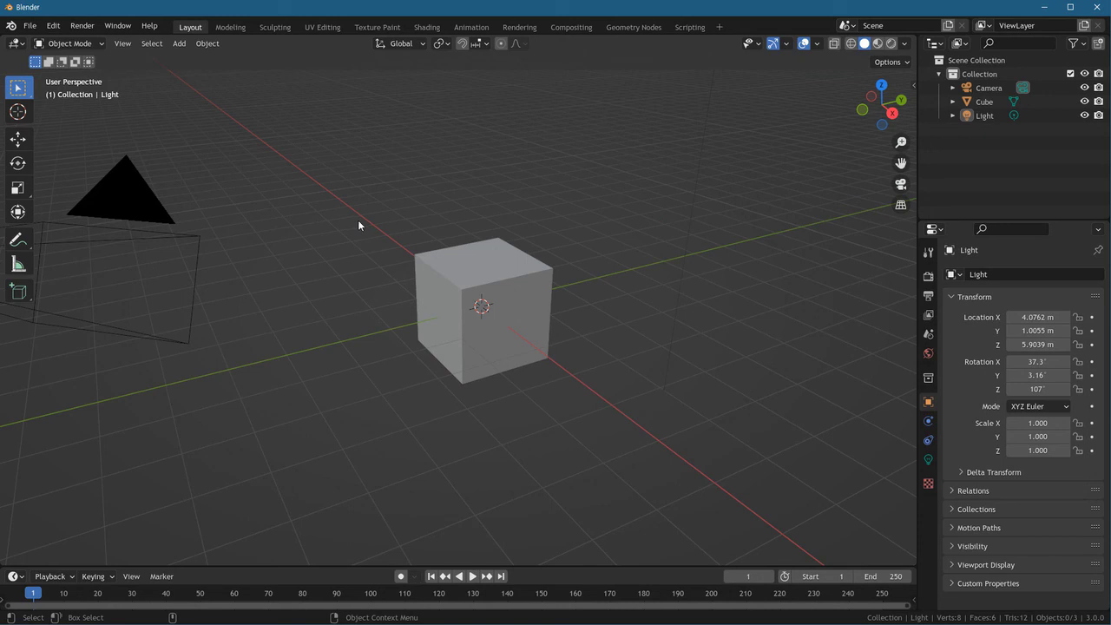
- Bring Preferences back to the Navigation page and collapse the Orbit & Pan, Zoom and Fly & Walk sections
key("alt+Tab")
left_click(382, 268)
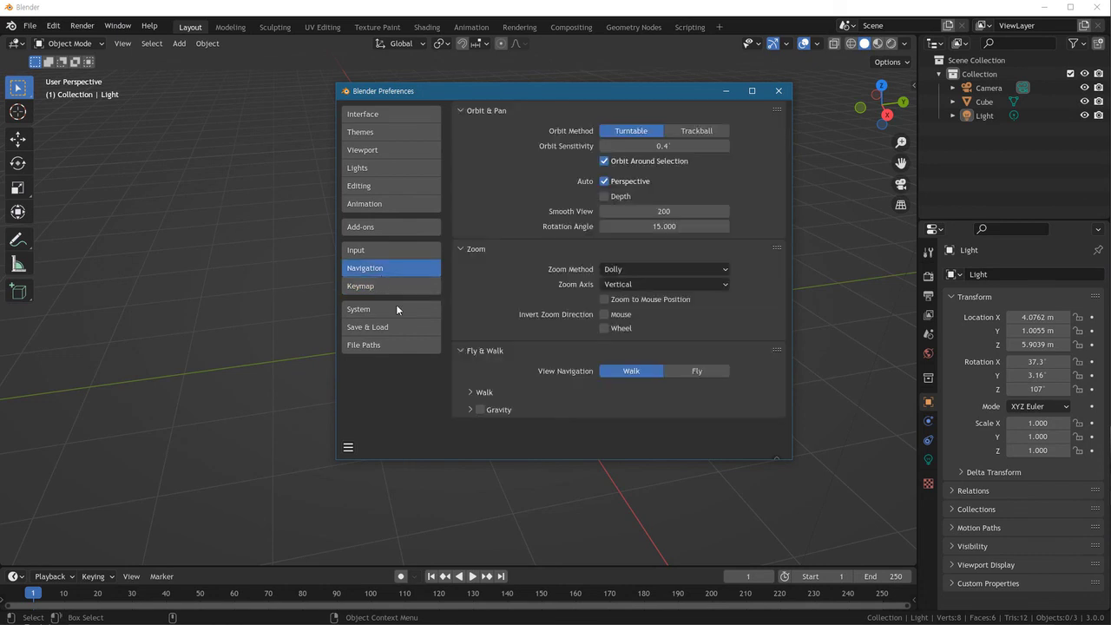
left_click(460, 111)
left_click(460, 128)
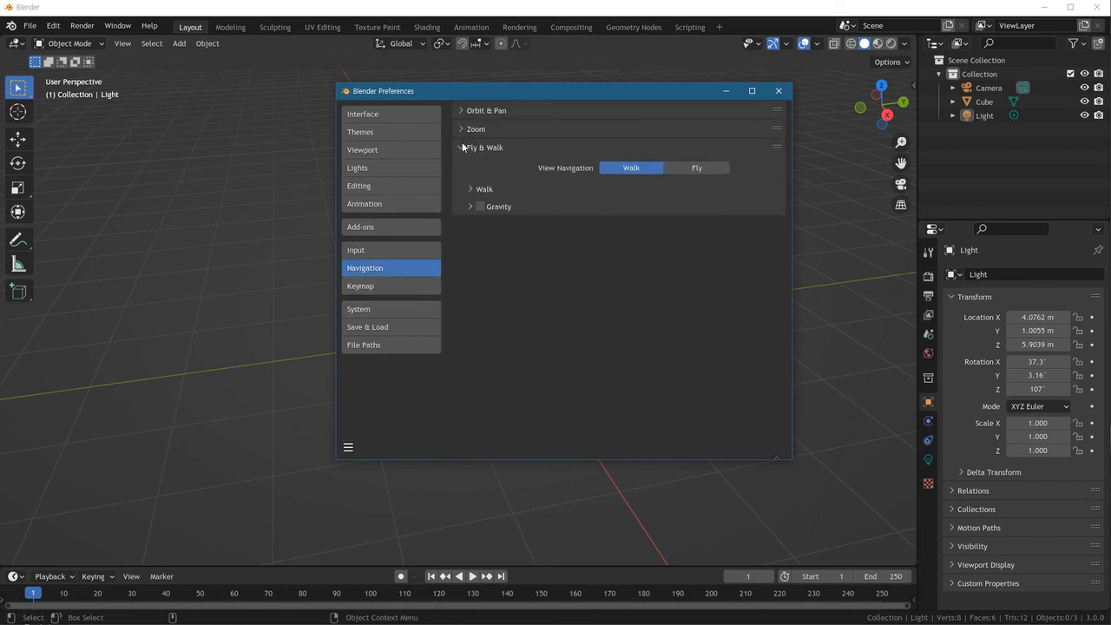
left_click(466, 142)
- Expand the Zoom settings, review the Zoom Axis choices, and test zooming on the cube
left_click(469, 129)
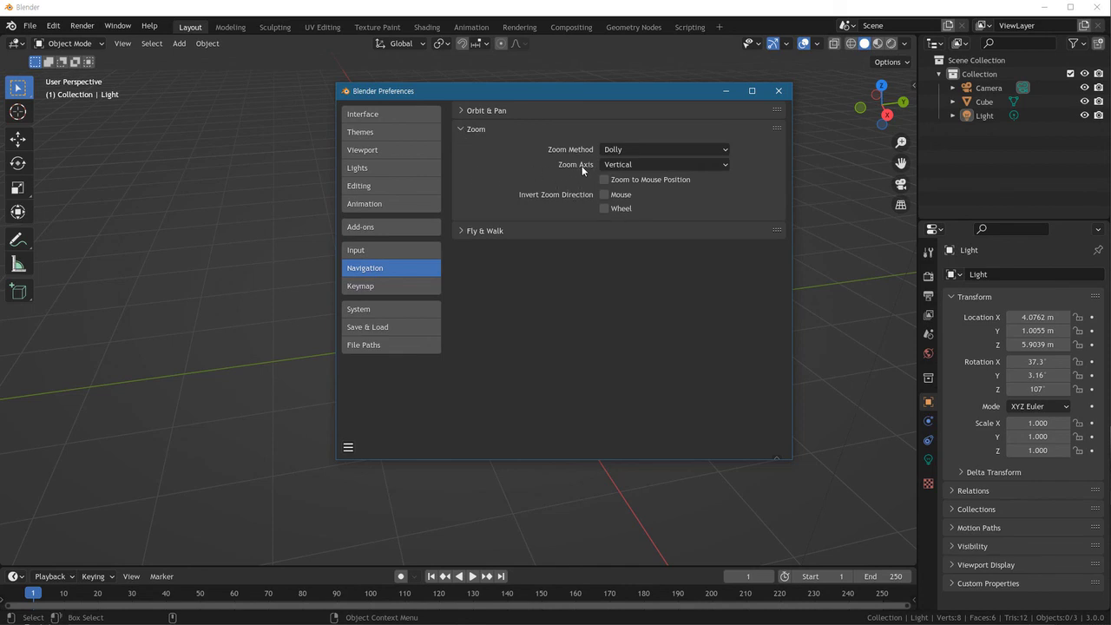
left_click(626, 165)
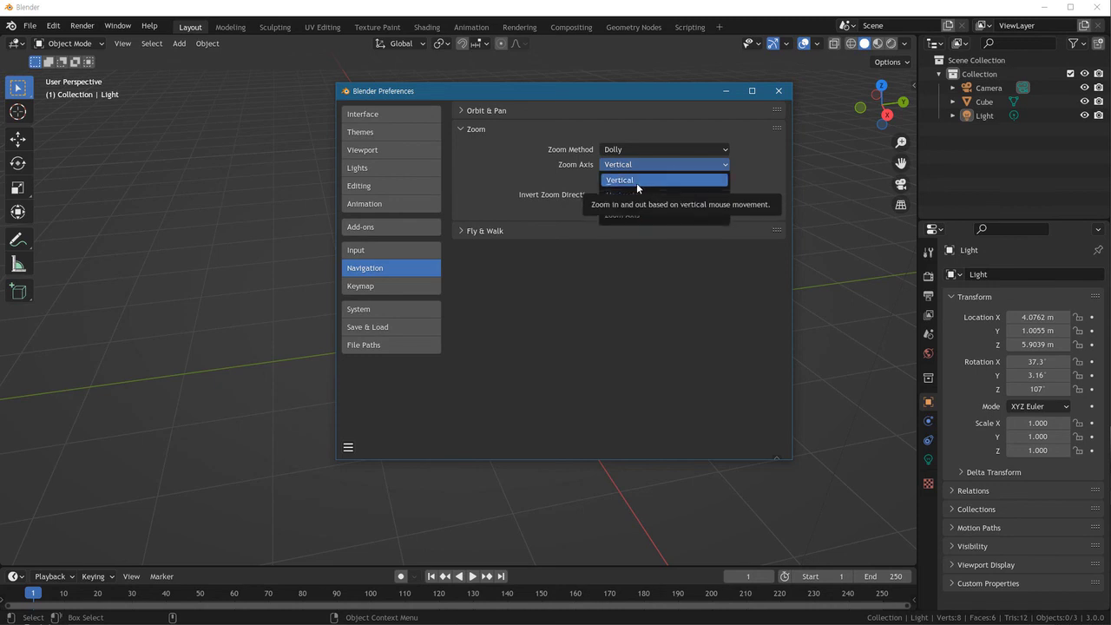
mouse_move(636, 182)
middle_mouse_down("ctrl")
mouse_move(499, 381)
mouse_move(370, 371)
mouse_move(265, 416)
mouse_move(448, 399)
mouse_move(528, 382)
mouse_move(246, 389)
mouse_move(518, 386)
mouse_move(465, 379)
mouse_move(292, 408)
mouse_move(530, 368)
mouse_move(400, 370)
mouse_move(229, 243)
middle_mouse_up("ctrl")
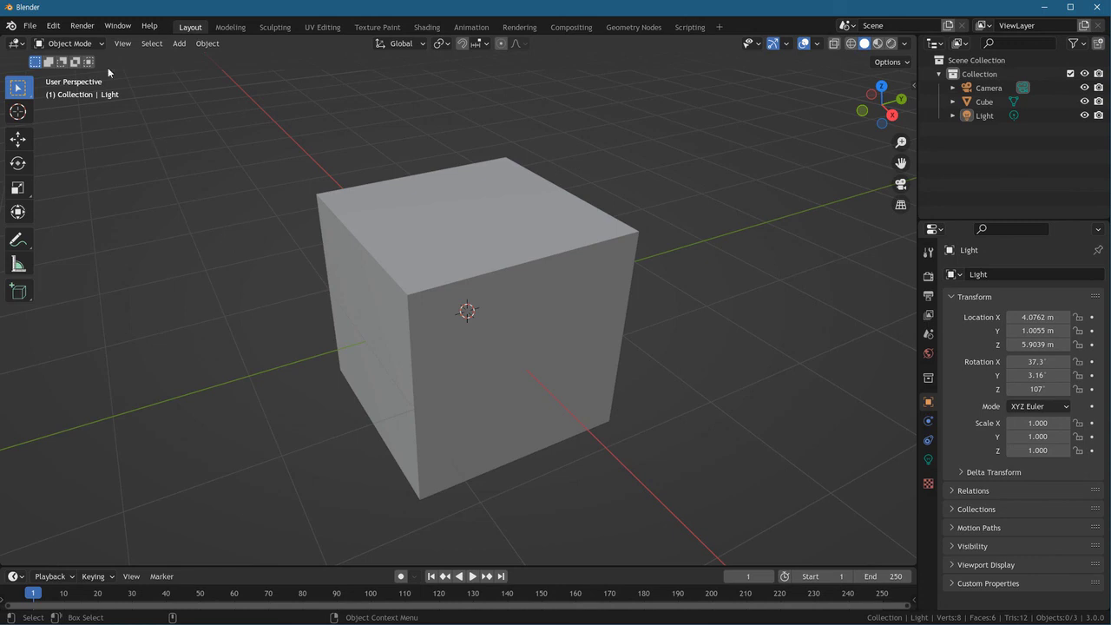
- Reopen Preferences on the Keymap page, expand the 3D View bindings and enlarge the window
left_click(53, 25)
left_click(104, 221)
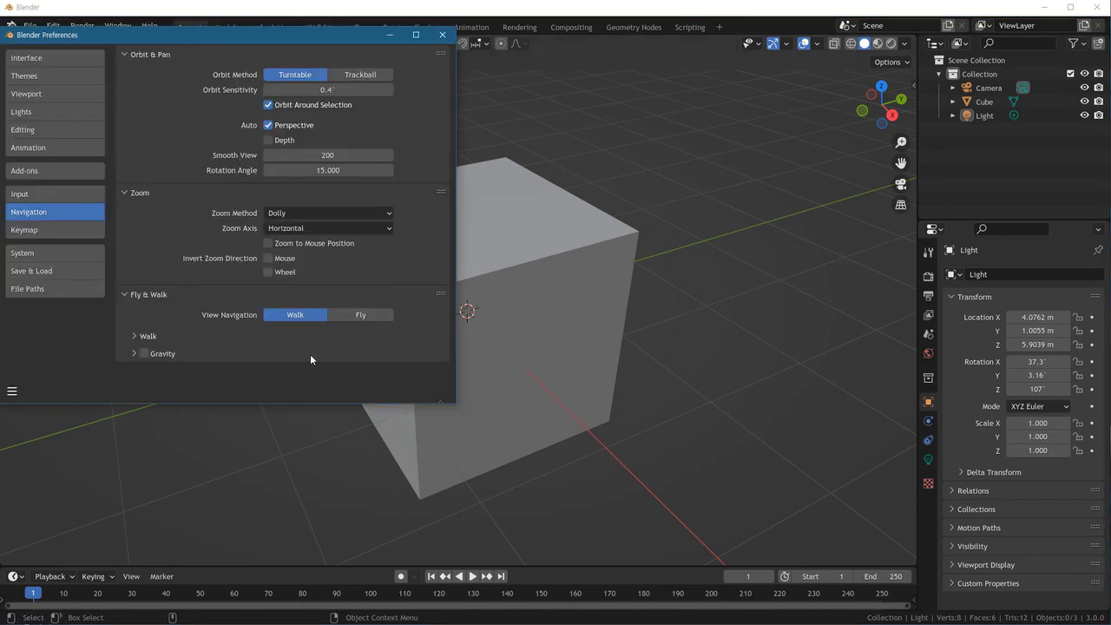
left_click(53, 229)
scroll(260, 260, "down", 8)
left_click(129, 144)
mouse_move(455, 402)
left_mouse_down()
mouse_move(488, 434)
mouse_move(604, 492)
left_mouse_up()
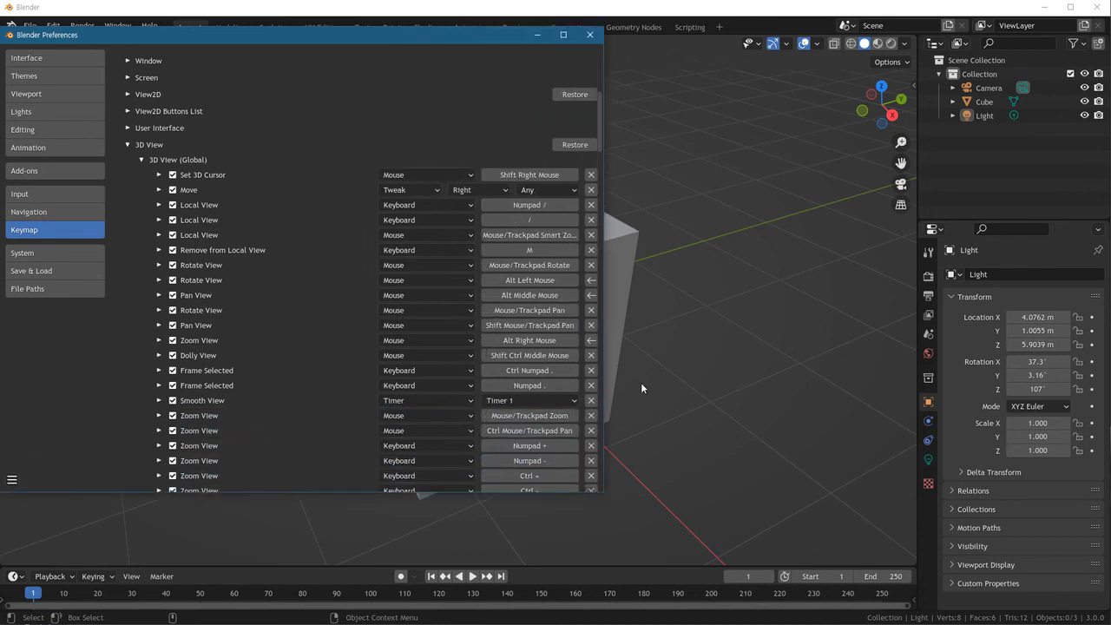
- Collapse the 3D View keymap bindings and scroll back to the top of the Keymap page
left_click(590, 281)
left_click(126, 144)
scroll(410, 295, "up", 1)
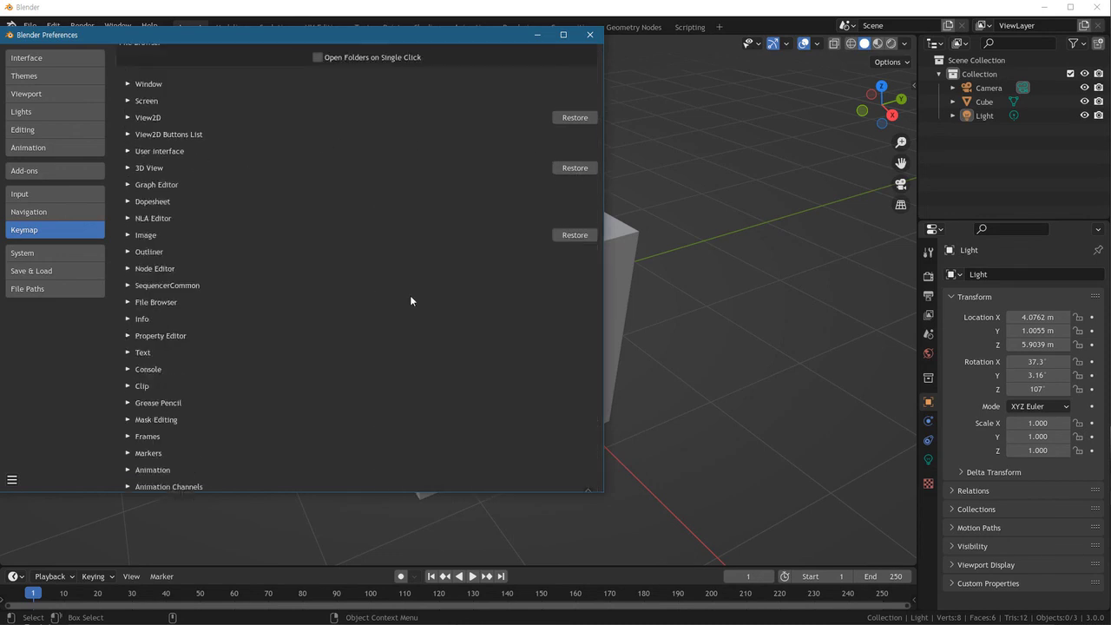
scroll(491, 298, "up", 1)
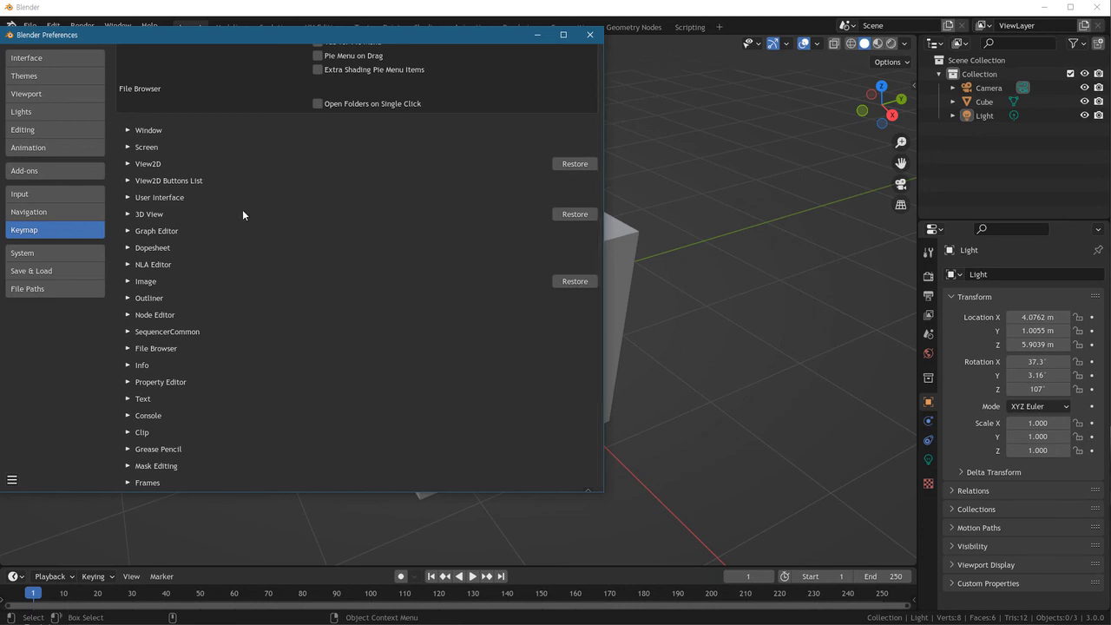
scroll(378, 259, "up", 1)
scroll(379, 260, "up", 2)
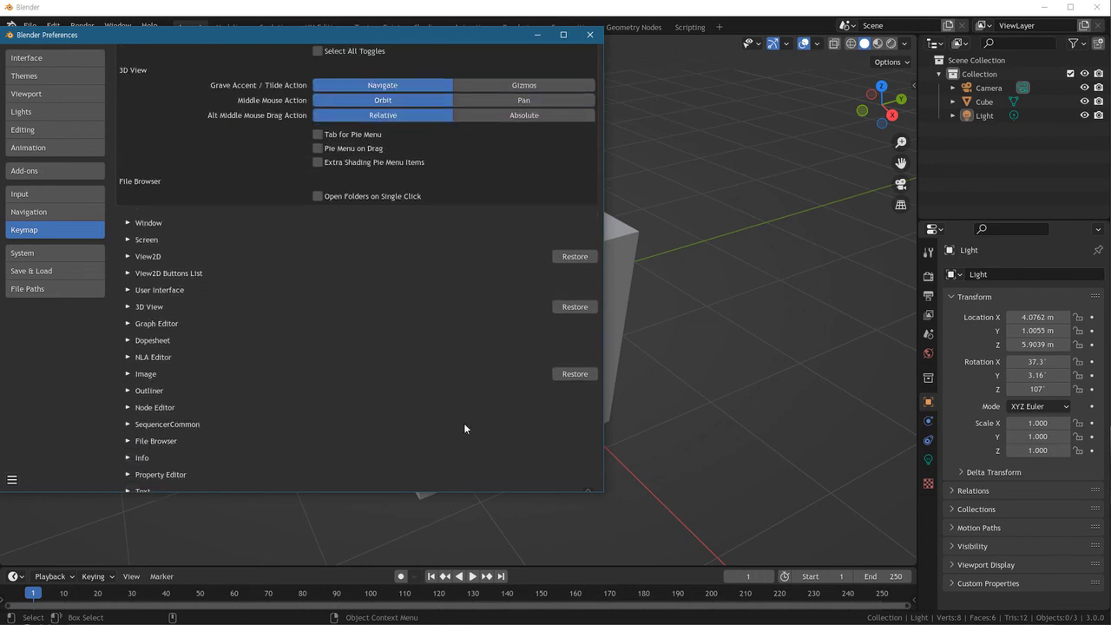
scroll(415, 300, "up", 4)
scroll(418, 314, "down", 4)
scroll(418, 314, "up", 2)
scroll(418, 314, "up", 2)
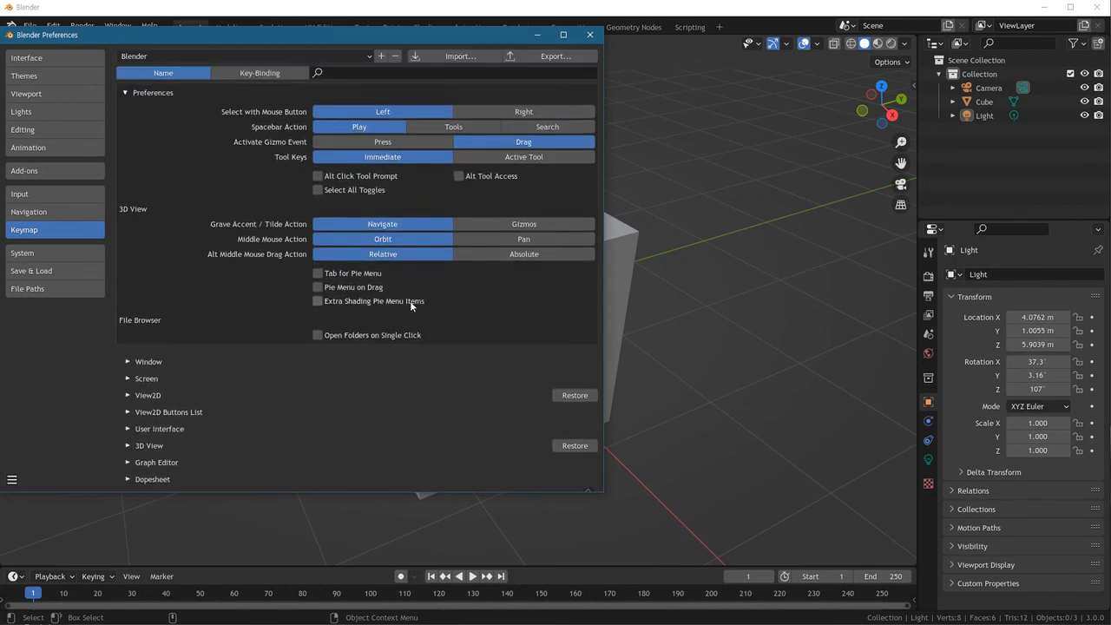
left_click(589, 35)
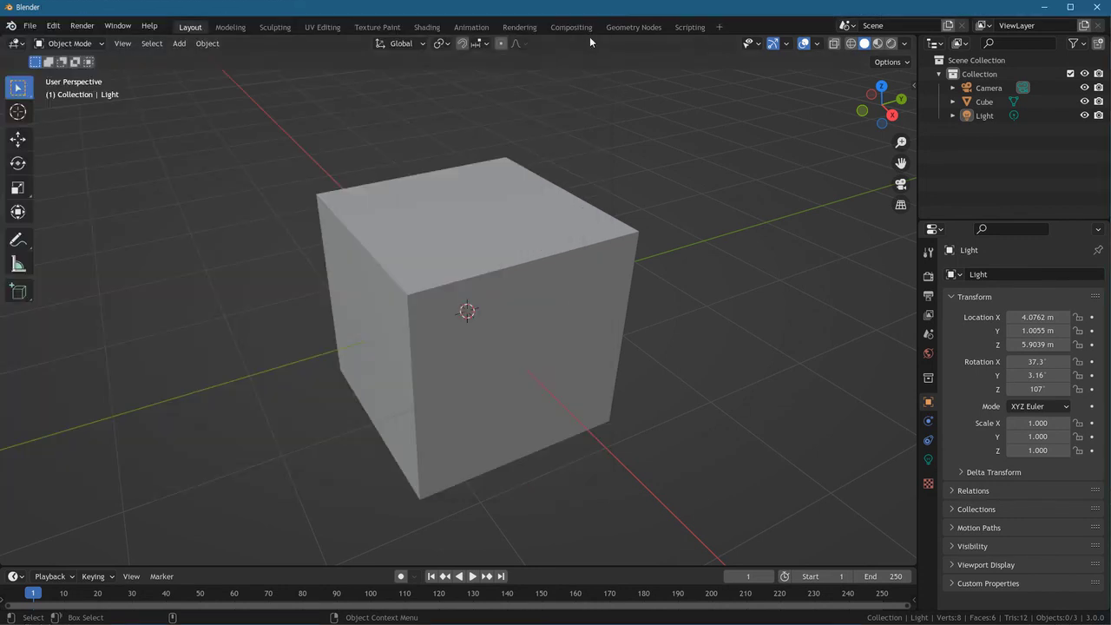